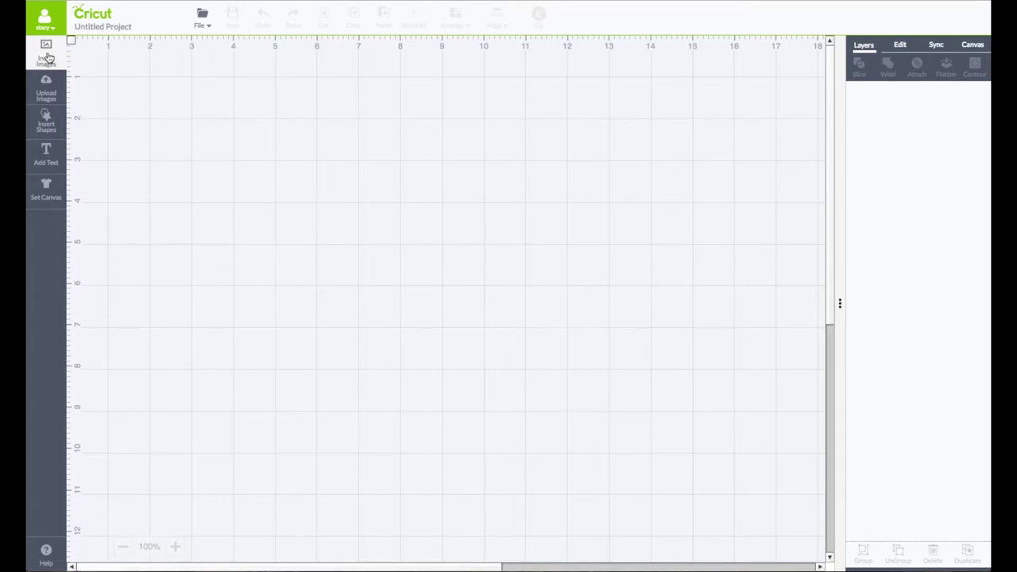
- Search the image cartridges for "family" and show all images of the Family Album cartridge
{"action": "left_click", "coordinate": [47, 58]}
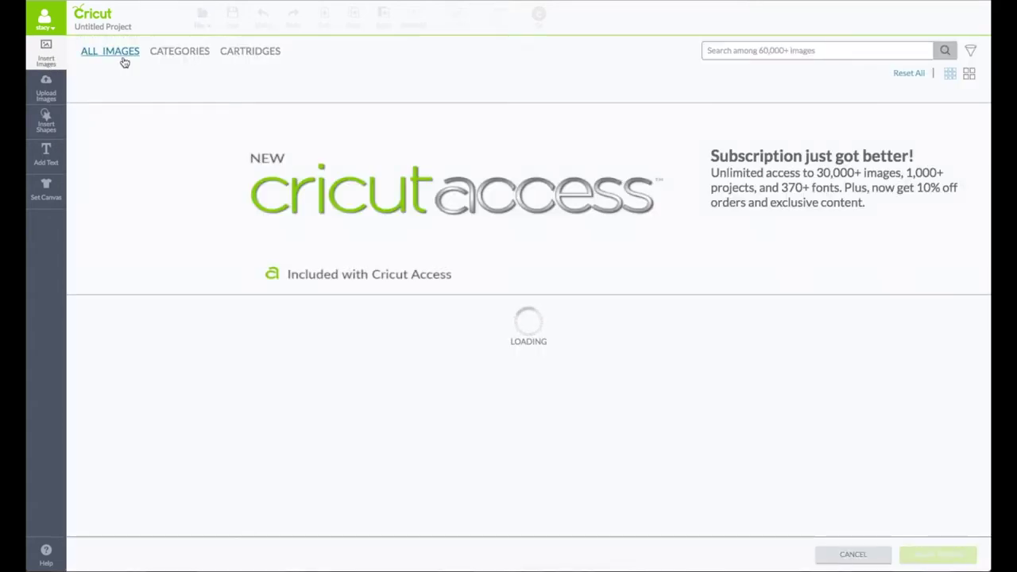
{"action": "left_click", "coordinate": [242, 53]}
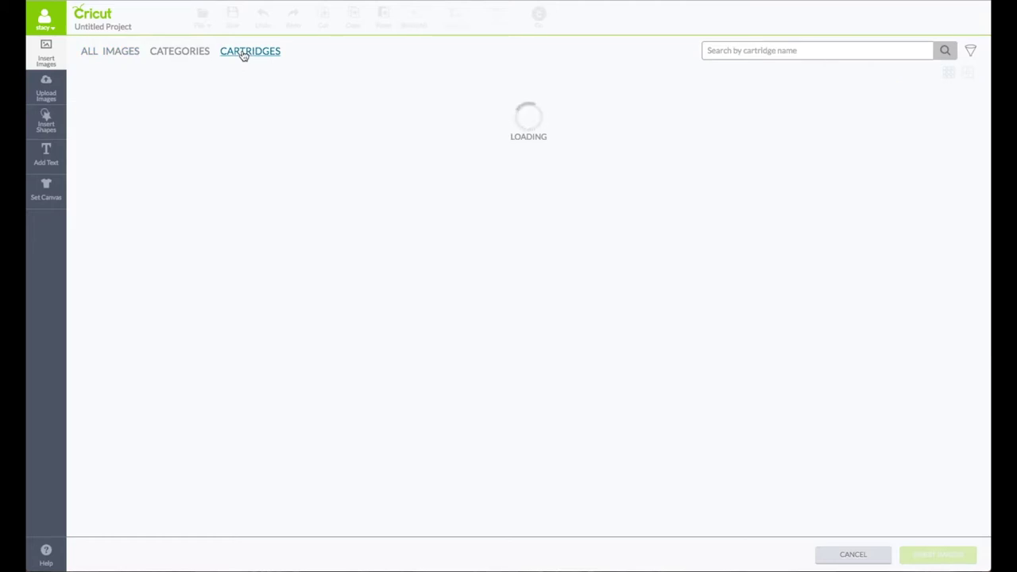
{"action": "left_click", "coordinate": [741, 50]}
{"action": "type", "text": "f"}
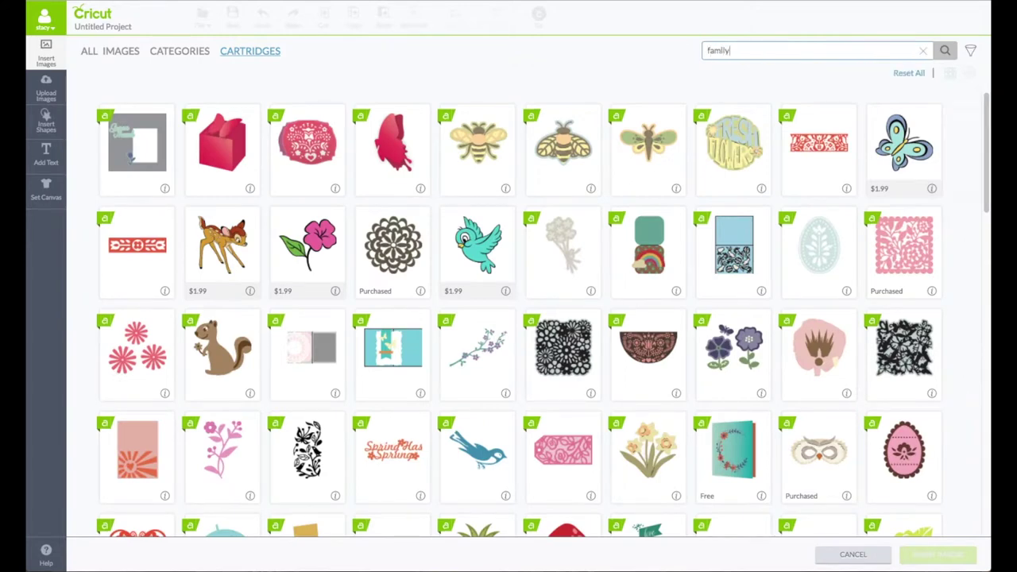
{"action": "type", "text": "amily"}
{"action": "key", "text": "Return"}
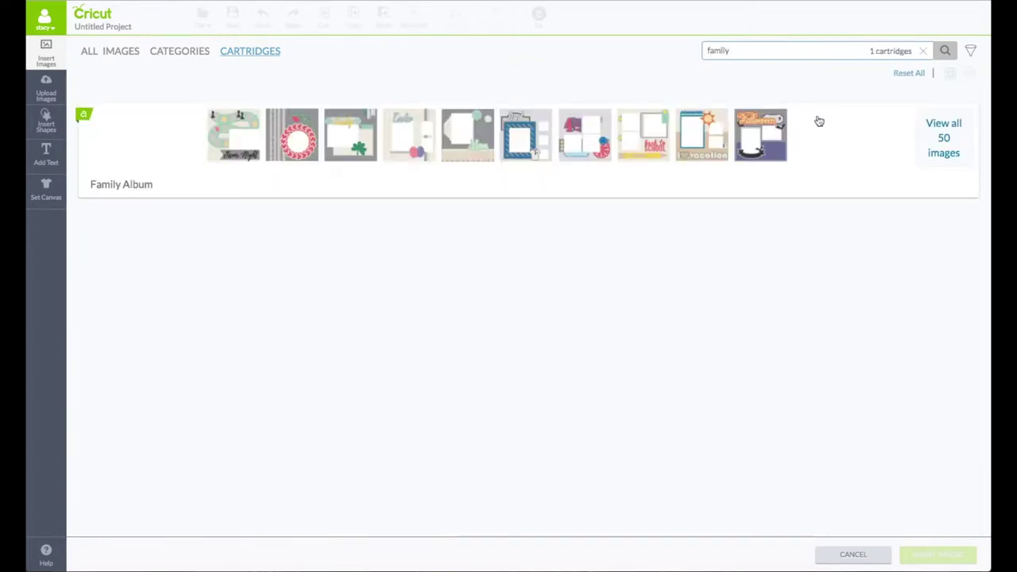
{"action": "left_click", "coordinate": [927, 133]}
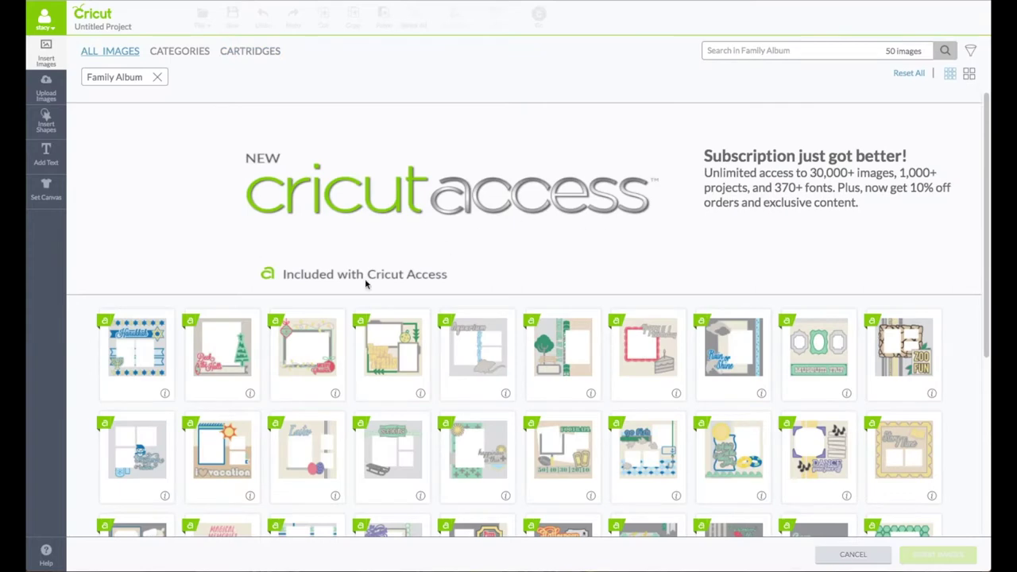
- Insert the Halloween scrapbook layout from the Family Album images into the project
{"action": "scroll", "coordinate": [541, 414], "scroll_direction": "down", "scroll_amount": 1}
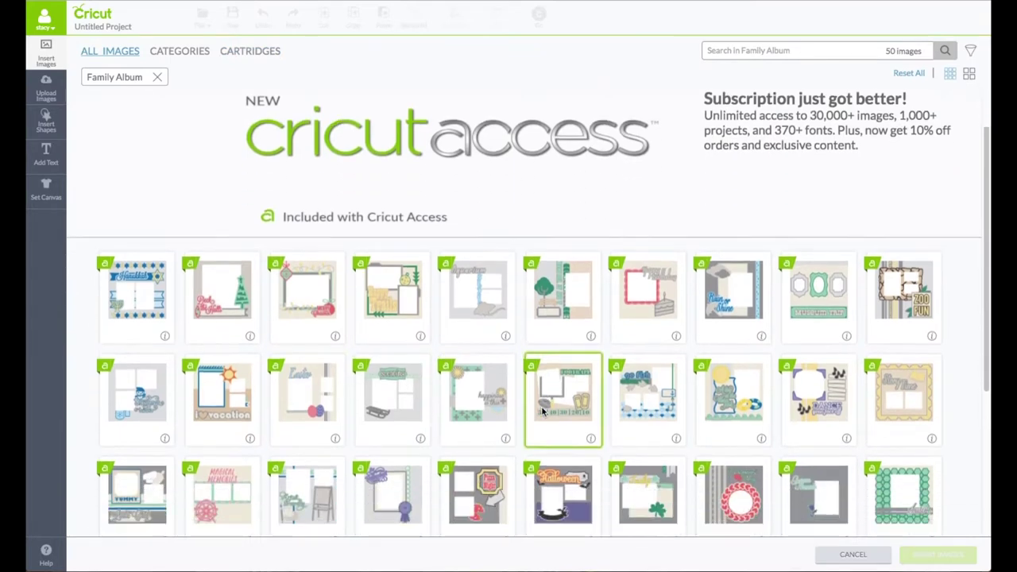
{"action": "scroll", "coordinate": [543, 411], "scroll_direction": "down", "scroll_amount": 2}
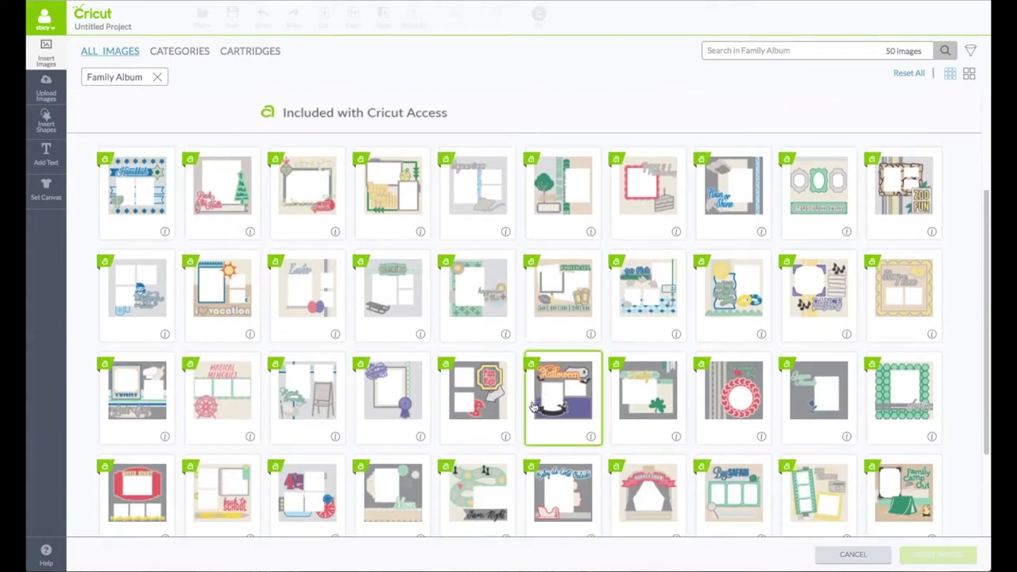
{"action": "left_click", "coordinate": [552, 390]}
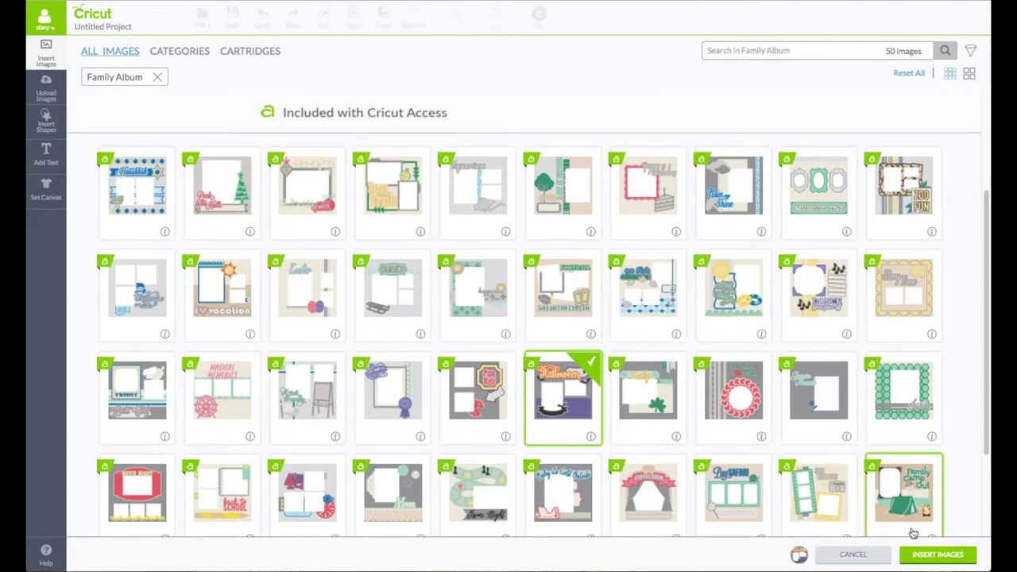
{"action": "left_click", "coordinate": [933, 556]}
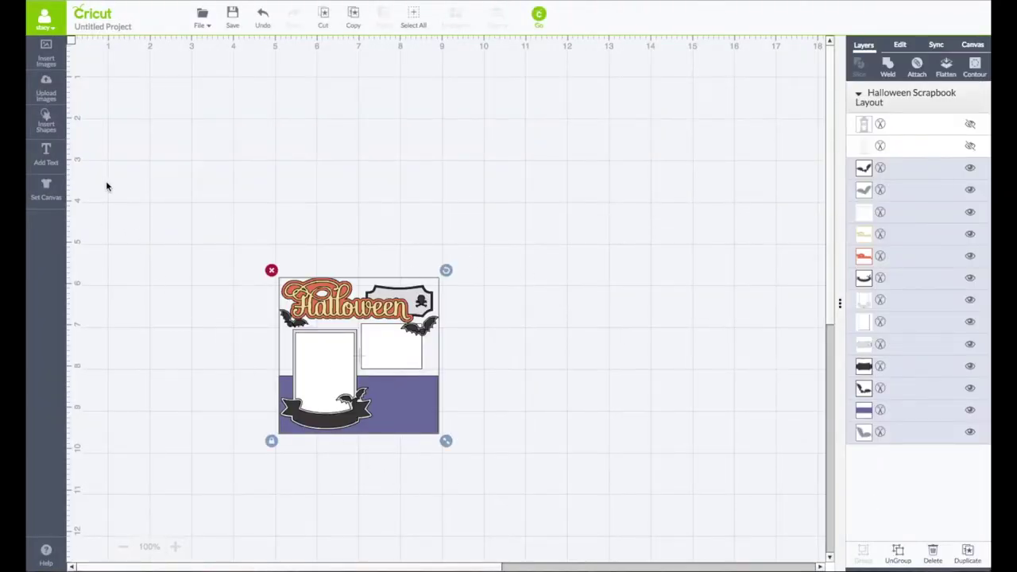
- Search the canvas types for "basic", set the project to Basic canvas, and color it black
{"action": "left_click", "coordinate": [59, 196]}
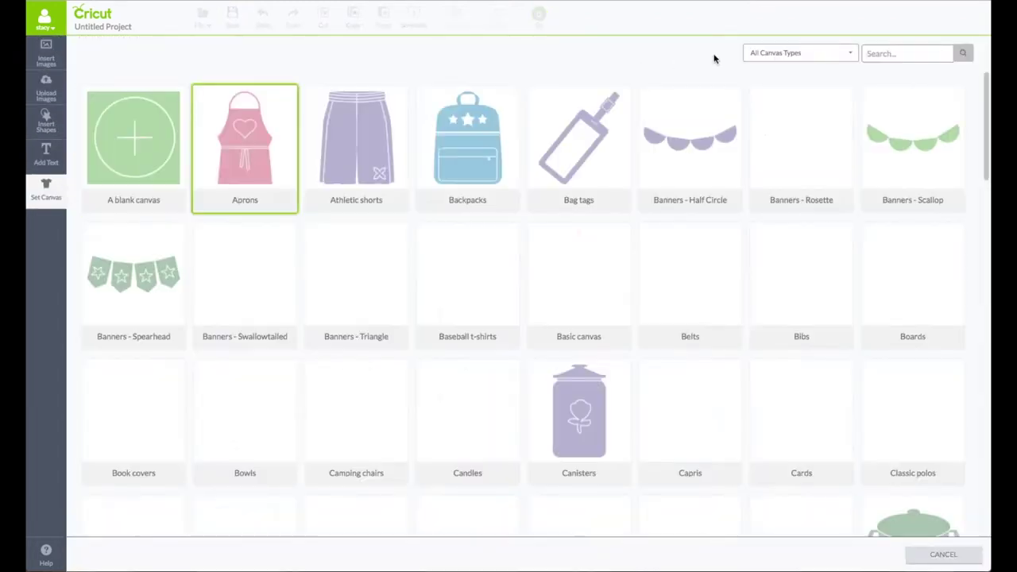
{"action": "left_click", "coordinate": [913, 54]}
{"action": "type", "text": "ba"}
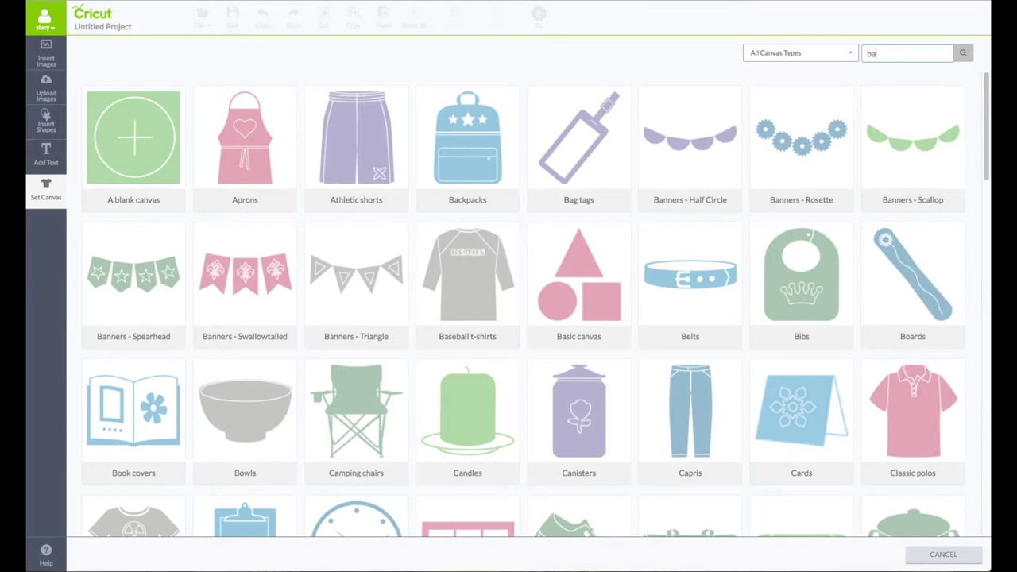
{"action": "type", "text": "sic"}
{"action": "key", "text": "Return"}
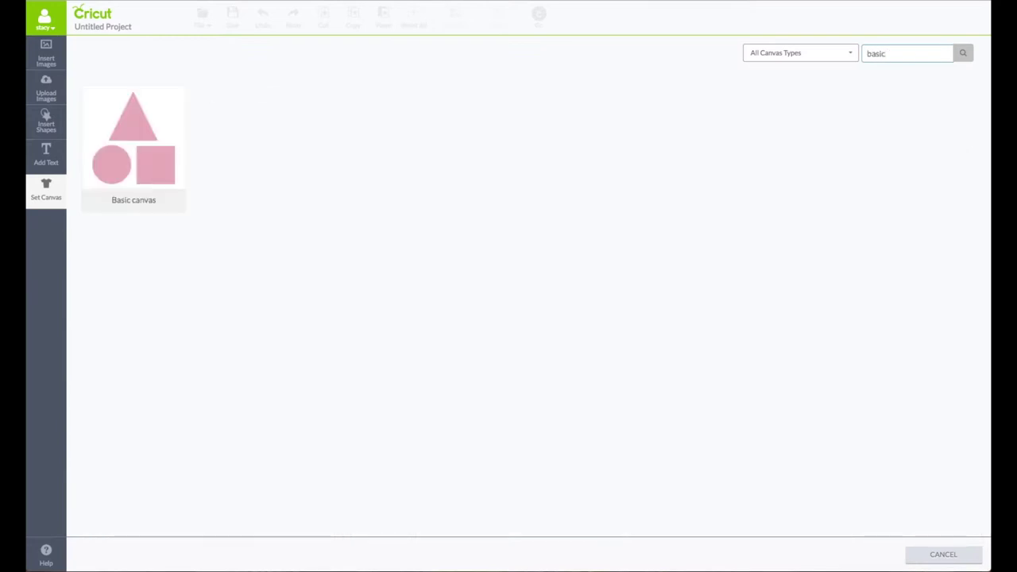
{"action": "left_click", "coordinate": [113, 161]}
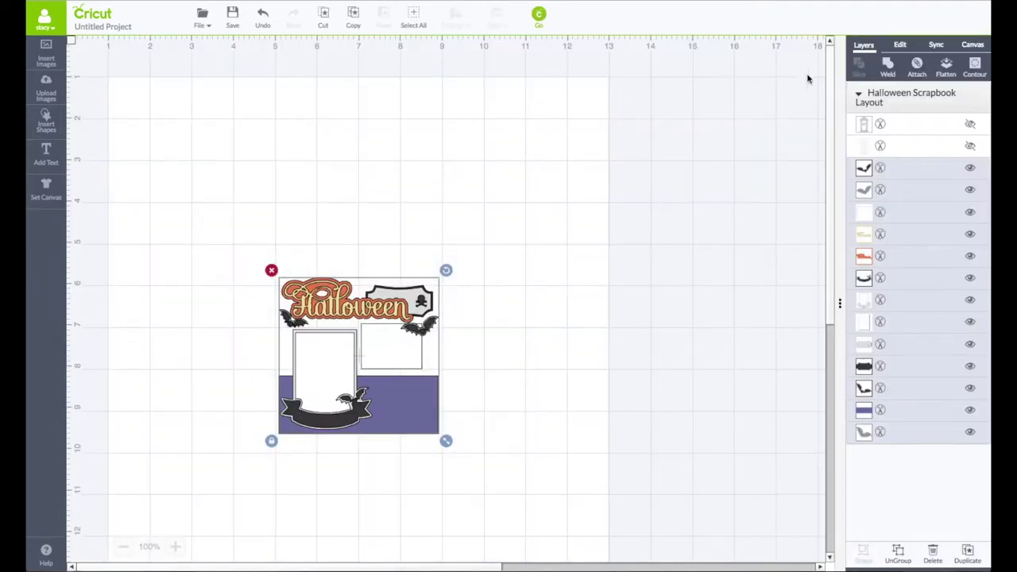
{"action": "left_click", "coordinate": [973, 45]}
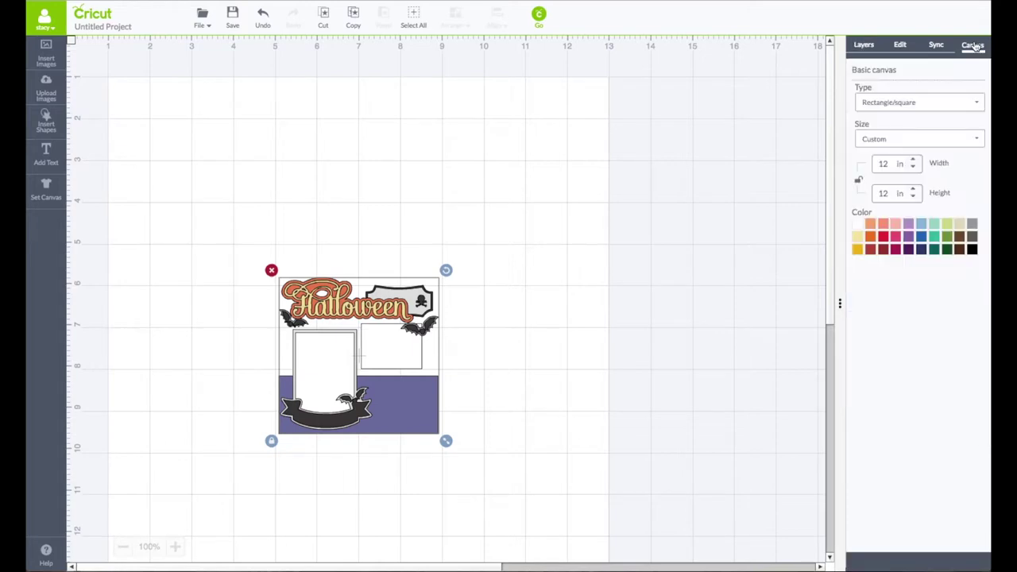
{"action": "left_click", "coordinate": [970, 251]}
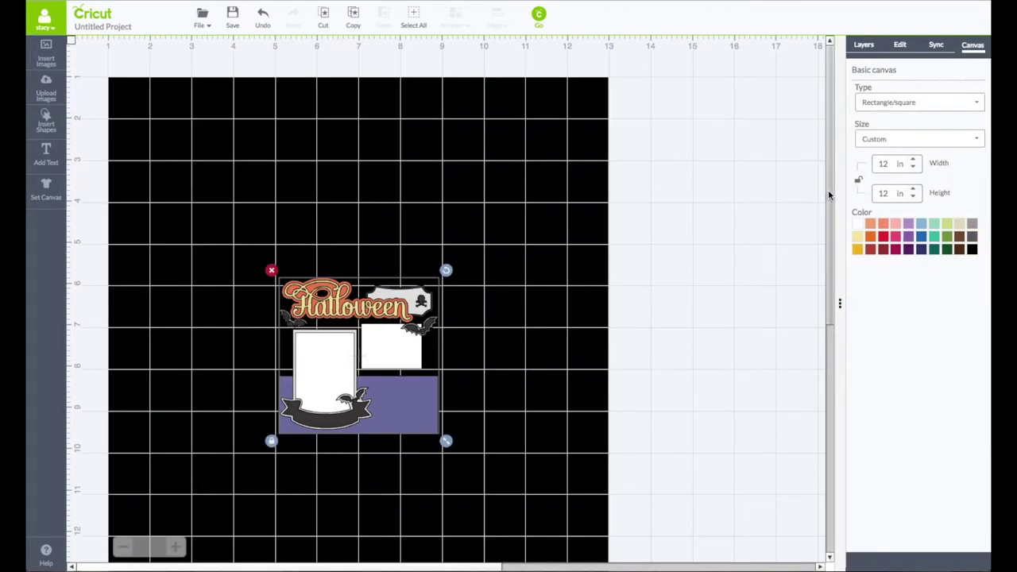
- Enlarge the Halloween layout from the canvas's upper-left corner until it nearly fills the black page, and ungroup it
{"action": "scroll", "coordinate": [828, 192], "scroll_direction": "down", "scroll_amount": 2}
{"action": "left_click_drag", "start_coordinate": [300, 340], "coordinate": [139, 155]}
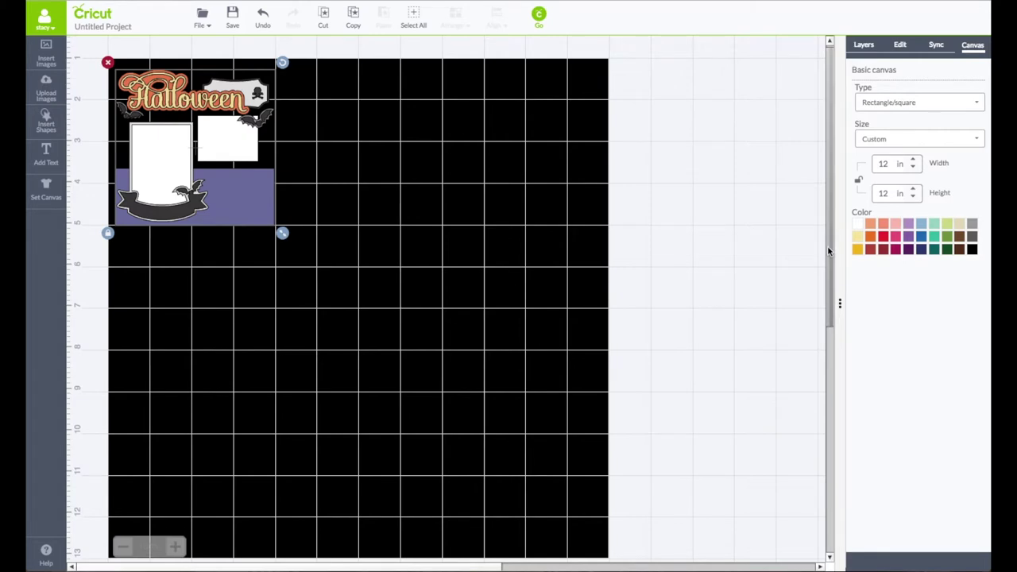
{"action": "scroll", "coordinate": [826, 246], "scroll_direction": "down", "scroll_amount": 1}
{"action": "left_click_drag", "start_coordinate": [285, 231], "coordinate": [615, 570]}
{"action": "right_click", "coordinate": [471, 280]}
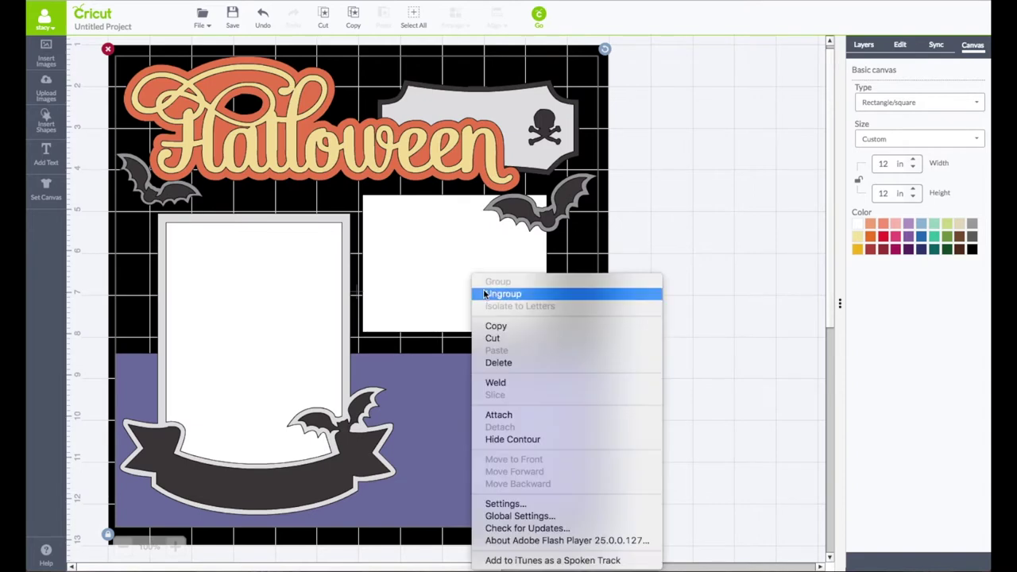
{"action": "left_click", "coordinate": [483, 292]}
- Move the large bat at the page's right edge off the page and group its black and gray layers
{"action": "left_click_drag", "start_coordinate": [561, 224], "coordinate": [776, 214]}
{"action": "left_click_drag", "start_coordinate": [634, 123], "coordinate": [789, 250]}
{"action": "right_click", "coordinate": [745, 209]}
{"action": "left_click", "coordinate": [770, 212]}
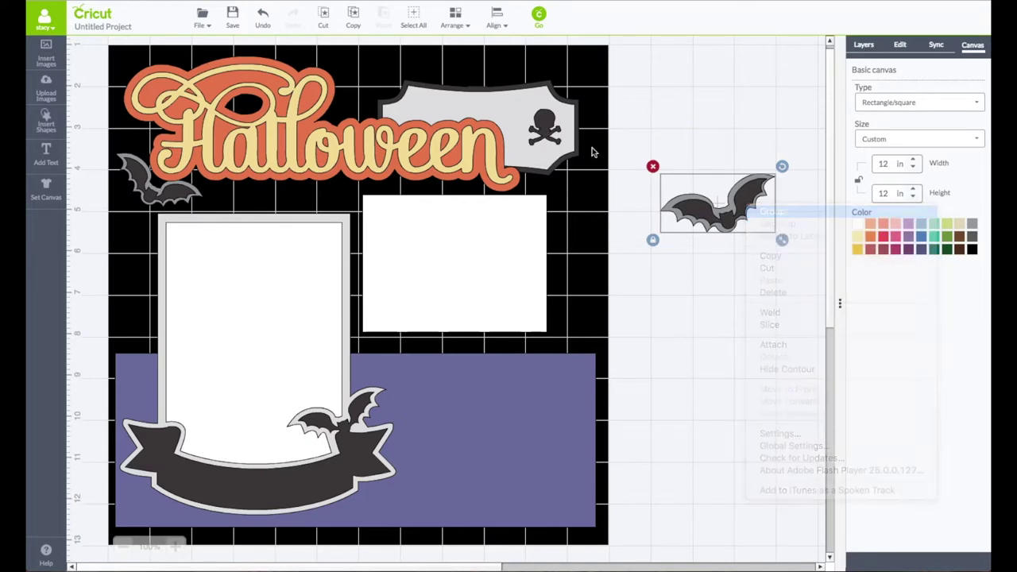
{"action": "left_click_drag", "start_coordinate": [711, 216], "coordinate": [650, 239]}
- Move the skull plaque's pieces off the page above the large bat and group them
{"action": "left_click_drag", "start_coordinate": [540, 121], "coordinate": [743, 193]}
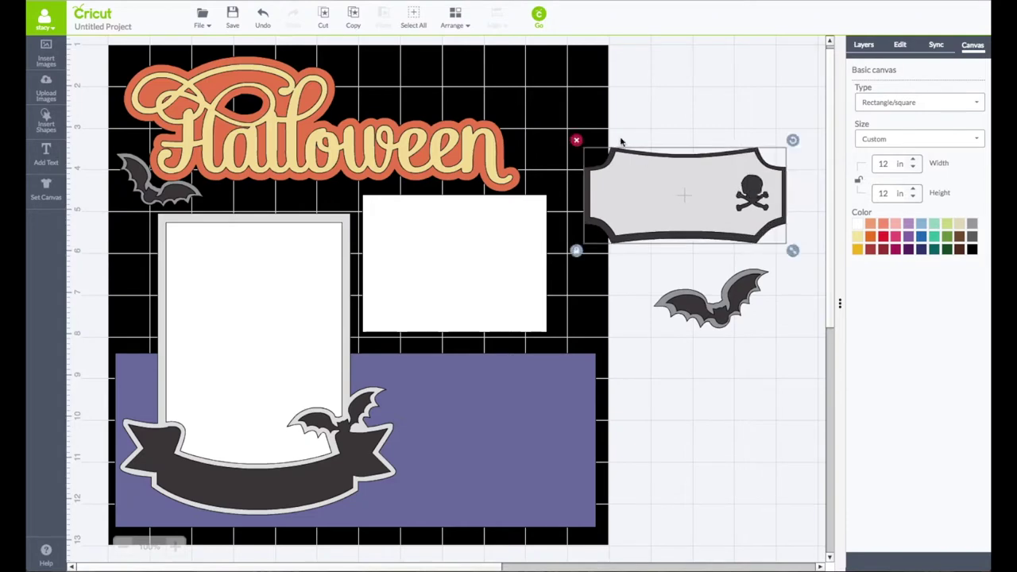
{"action": "left_click_drag", "start_coordinate": [569, 111], "coordinate": [876, 252]}
{"action": "left_click_drag", "start_coordinate": [775, 216], "coordinate": [711, 171]}
{"action": "left_click", "coordinate": [585, 107]}
{"action": "left_click_drag", "start_coordinate": [576, 120], "coordinate": [800, 252]}
{"action": "right_click", "coordinate": [713, 190]}
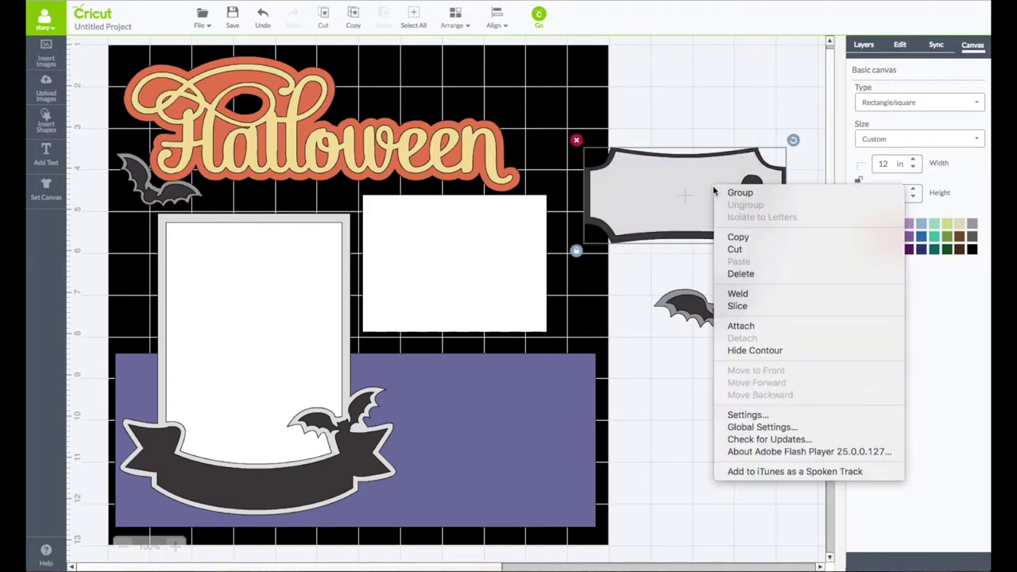
{"action": "left_click", "coordinate": [719, 193]}
- Move the small bat's black and gray layers off the page above the plaque and group them
{"action": "left_click", "coordinate": [242, 186]}
{"action": "left_click_drag", "start_coordinate": [186, 194], "coordinate": [718, 99]}
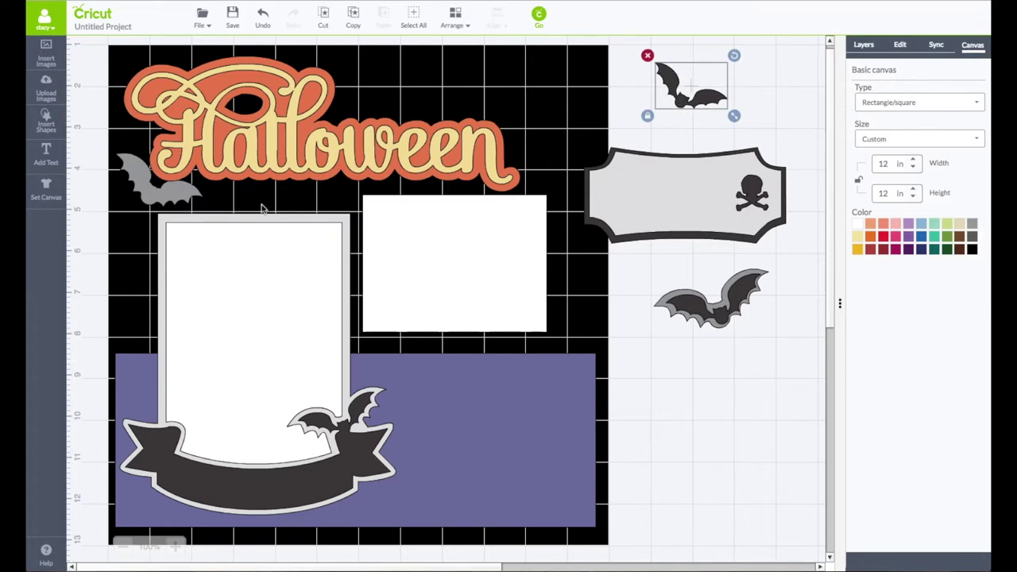
{"action": "left_click_drag", "start_coordinate": [182, 202], "coordinate": [714, 112]}
{"action": "left_click_drag", "start_coordinate": [615, 38], "coordinate": [763, 137]}
{"action": "right_click", "coordinate": [720, 104]}
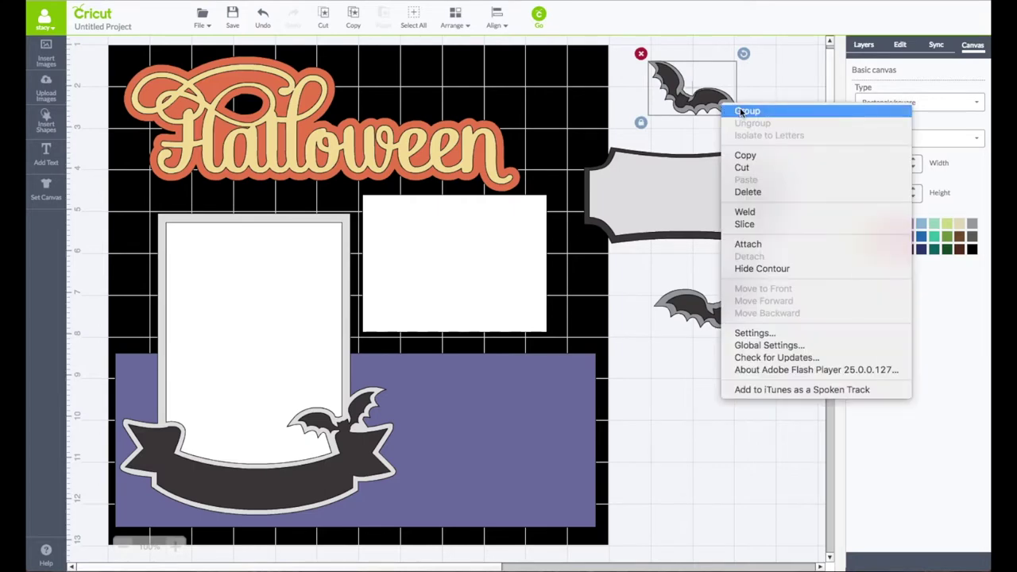
{"action": "left_click", "coordinate": [727, 109]}
{"action": "left_click", "coordinate": [740, 113]}
- Move the purple rectangle and both white photo mats off the page, leaving the gray frame and banner in place
{"action": "left_click_drag", "start_coordinate": [501, 483], "coordinate": [754, 386]}
{"action": "left_click_drag", "start_coordinate": [429, 277], "coordinate": [680, 307]}
{"action": "left_click_drag", "start_coordinate": [230, 300], "coordinate": [392, 327]}
{"action": "left_click_drag", "start_coordinate": [191, 268], "coordinate": [566, 111]}
{"action": "left_click_drag", "start_coordinate": [494, 481], "coordinate": [330, 453]}
- Group the gray photo frame with its banner and bat
{"action": "left_click", "coordinate": [156, 189]}
{"action": "left_click_drag", "start_coordinate": [110, 193], "coordinate": [424, 524]}
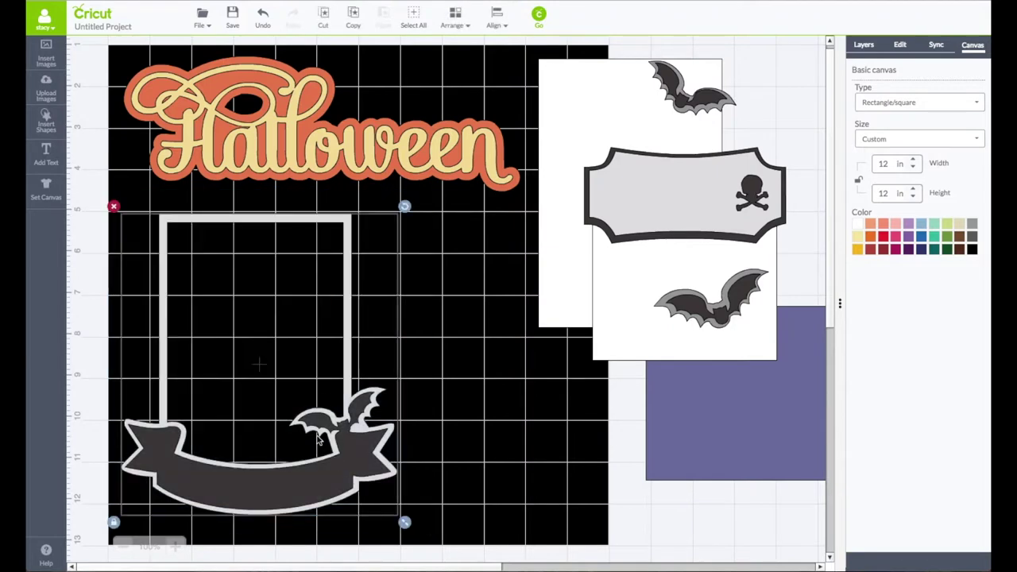
{"action": "right_click", "coordinate": [349, 432]}
{"action": "left_click", "coordinate": [382, 324]}
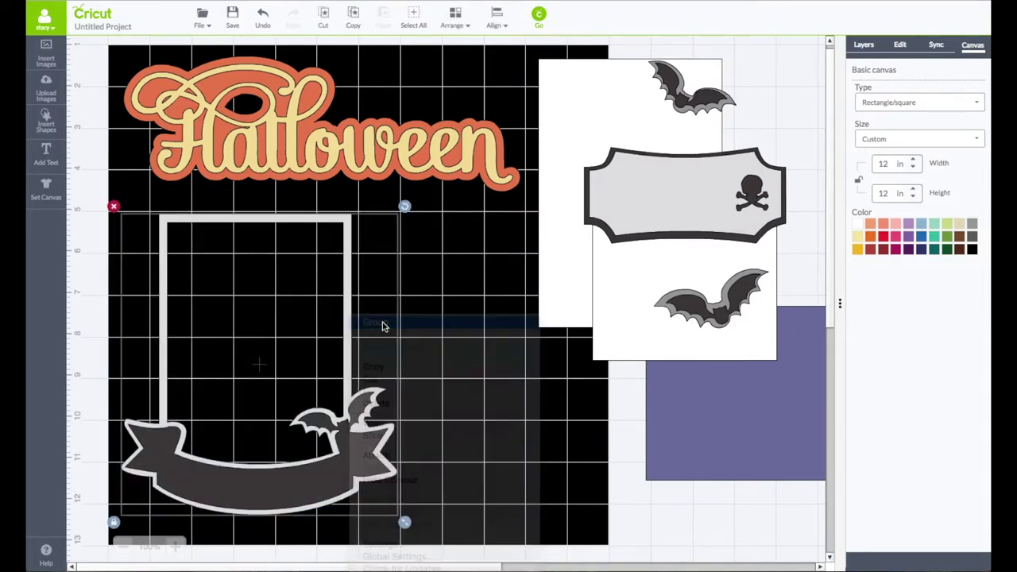
- Shift the tall white mat farther from the page and group the Halloween title's orange and yellow layers
{"action": "left_click_drag", "start_coordinate": [581, 111], "coordinate": [620, 150]}
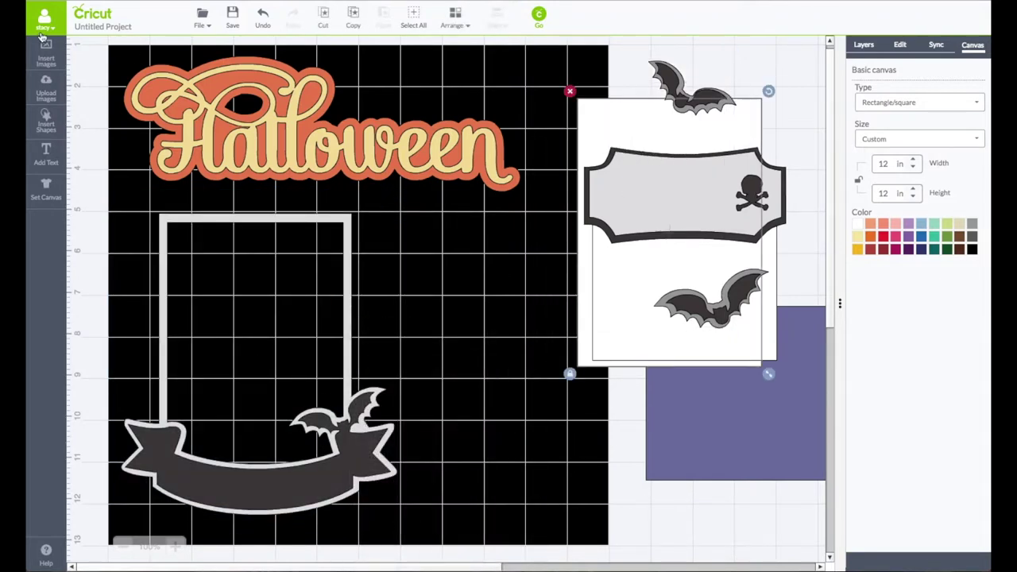
{"action": "left_click_drag", "start_coordinate": [107, 45], "coordinate": [532, 201]}
{"action": "right_click", "coordinate": [474, 157]}
{"action": "left_click", "coordinate": [488, 162]}
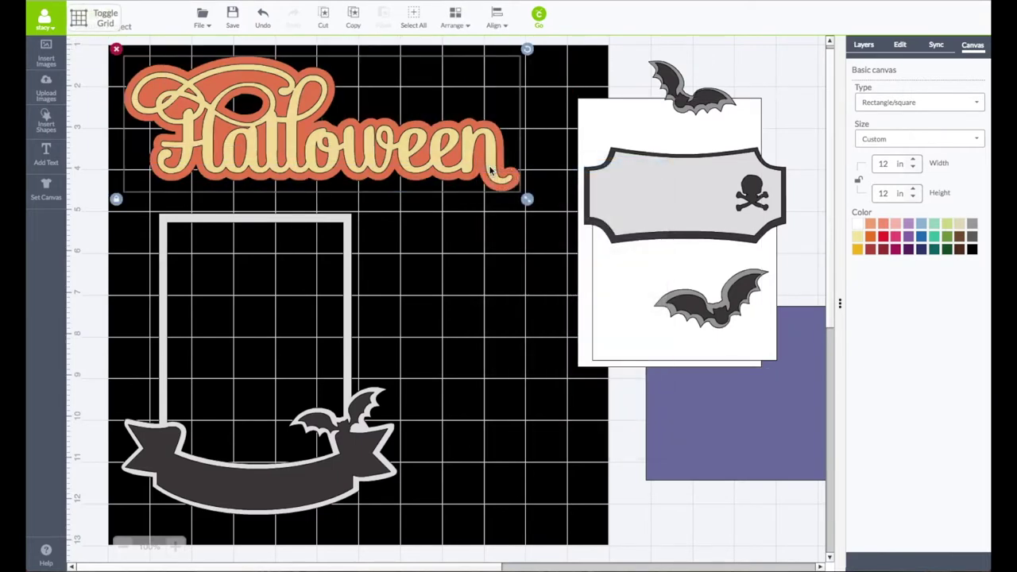
- Place the purple rectangle along the page's lower part, the tall mat in the frame, and the wide mat at right
{"action": "left_click", "coordinate": [675, 400]}
{"action": "left_click_drag", "start_coordinate": [675, 400], "coordinate": [175, 451]}
{"action": "left_click_drag", "start_coordinate": [611, 306], "coordinate": [425, 429]}
{"action": "left_click_drag", "start_coordinate": [617, 284], "coordinate": [194, 392]}
{"action": "left_click_drag", "start_coordinate": [486, 404], "coordinate": [470, 295]}
- Place the skull plaque below the wide mat, nudge the frame left, and set the bats beside the Halloween title
{"action": "left_click_drag", "start_coordinate": [640, 204], "coordinate": [458, 412]}
{"action": "left_click_drag", "start_coordinate": [346, 466], "coordinate": [334, 470]}
{"action": "left_click_drag", "start_coordinate": [522, 424], "coordinate": [507, 454]}
{"action": "left_click_drag", "start_coordinate": [686, 316], "coordinate": [537, 109]}
{"action": "left_click_drag", "start_coordinate": [700, 101], "coordinate": [161, 192]}
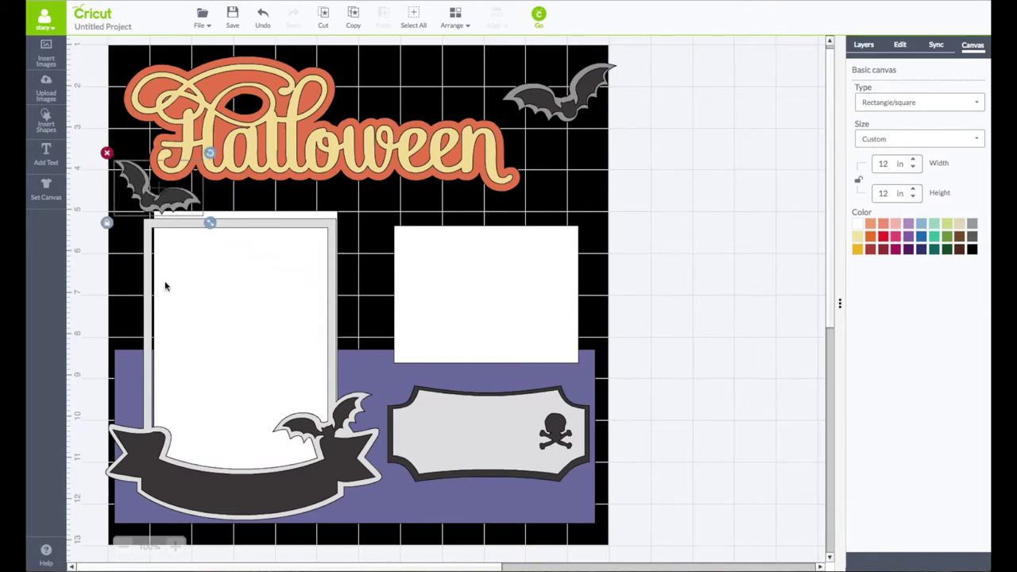
- Enlarge the Halloween title to a width of 11 in
{"action": "left_click", "coordinate": [295, 159]}
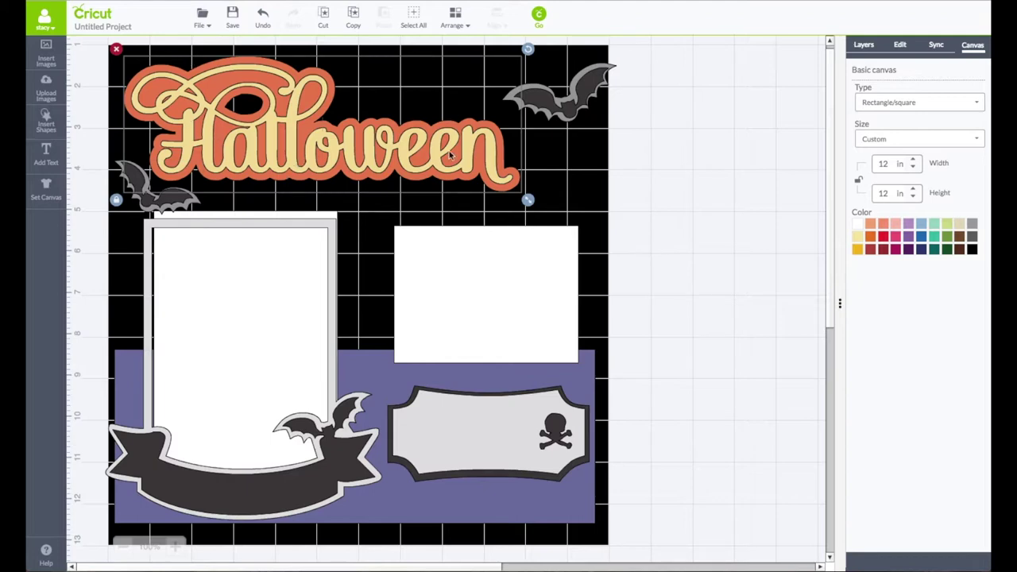
{"action": "left_click_drag", "start_coordinate": [529, 200], "coordinate": [589, 221]}
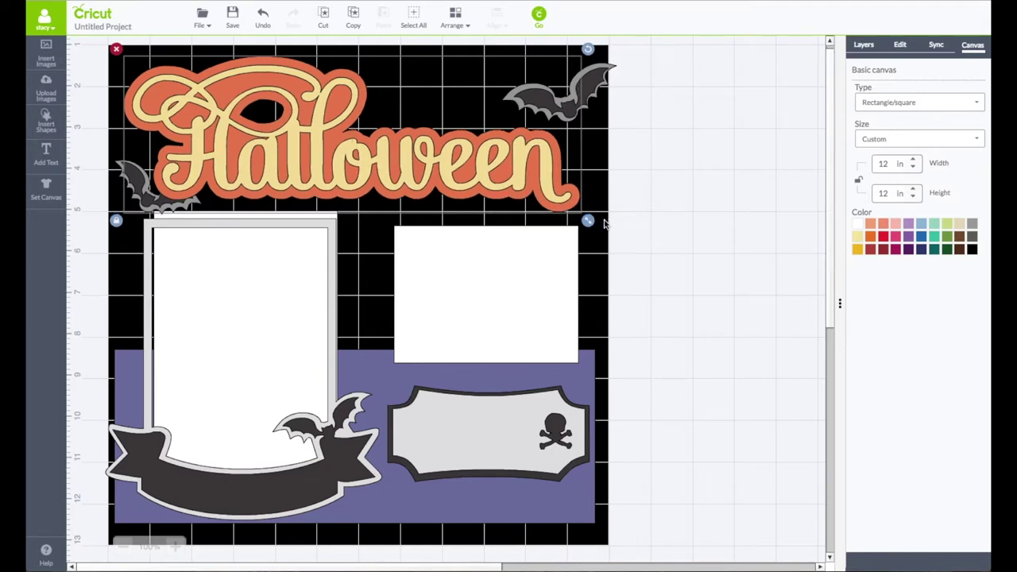
{"action": "left_click", "coordinate": [906, 45]}
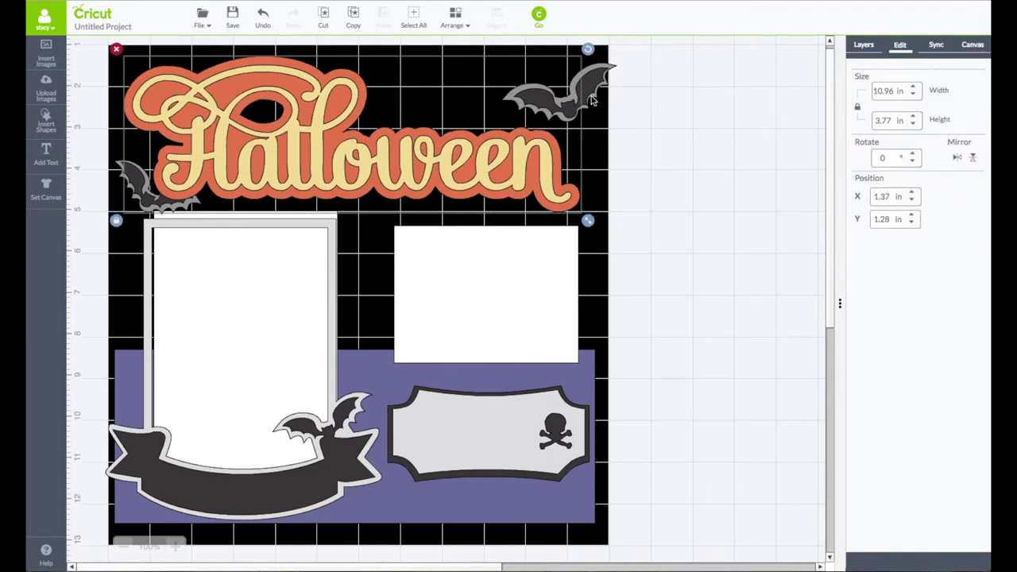
{"action": "double_click", "coordinate": [884, 89]}
{"action": "type", "text": "11"}
{"action": "key", "text": "Return"}
- Move the small bat off the page's right edge and shift the Halloween title toward the page's upper-left corner
{"action": "left_click", "coordinate": [132, 231]}
{"action": "left_click_drag", "start_coordinate": [143, 205], "coordinate": [610, 273]}
{"action": "left_click_drag", "start_coordinate": [565, 166], "coordinate": [508, 182]}
- Resize the wide white photo mat to 4.25 in wide and 3.25 in high with its proportions unlocked
{"action": "left_click", "coordinate": [504, 274]}
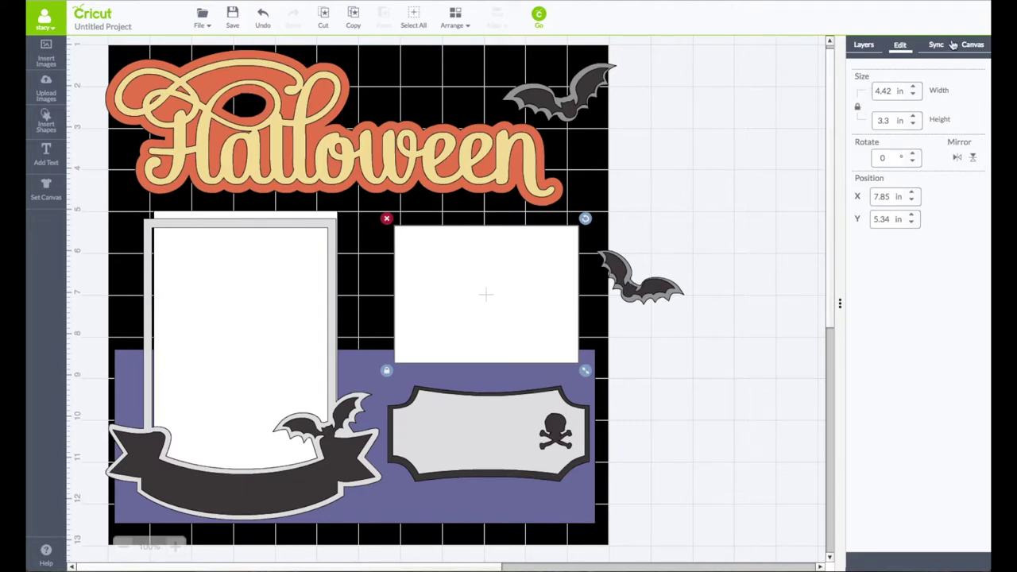
{"action": "left_click_drag", "start_coordinate": [892, 89], "coordinate": [872, 90]}
{"action": "type", "text": "4.25"}
{"action": "key", "text": "Return"}
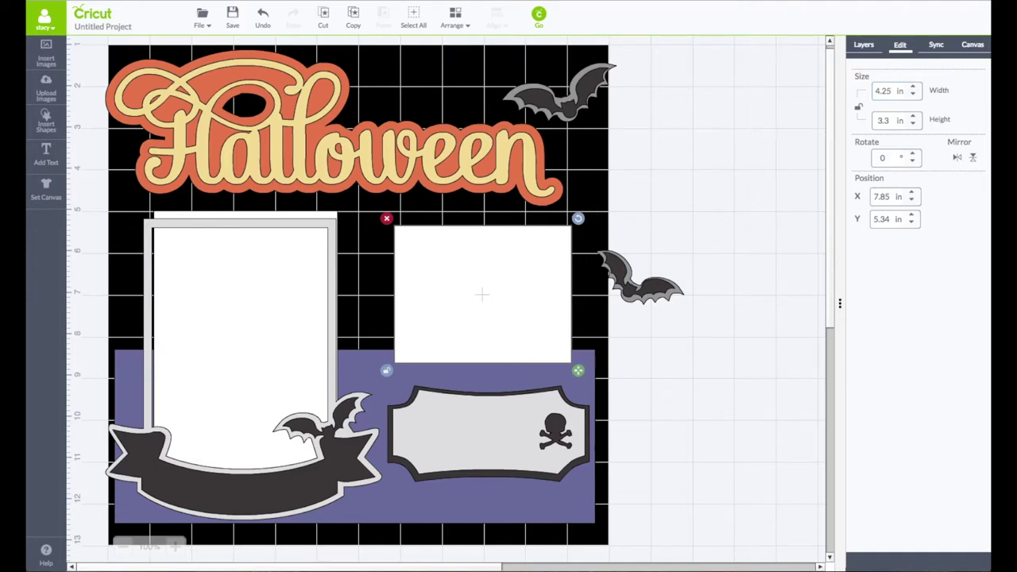
{"action": "type", "text": "3"}
{"action": "key", "text": "Return"}
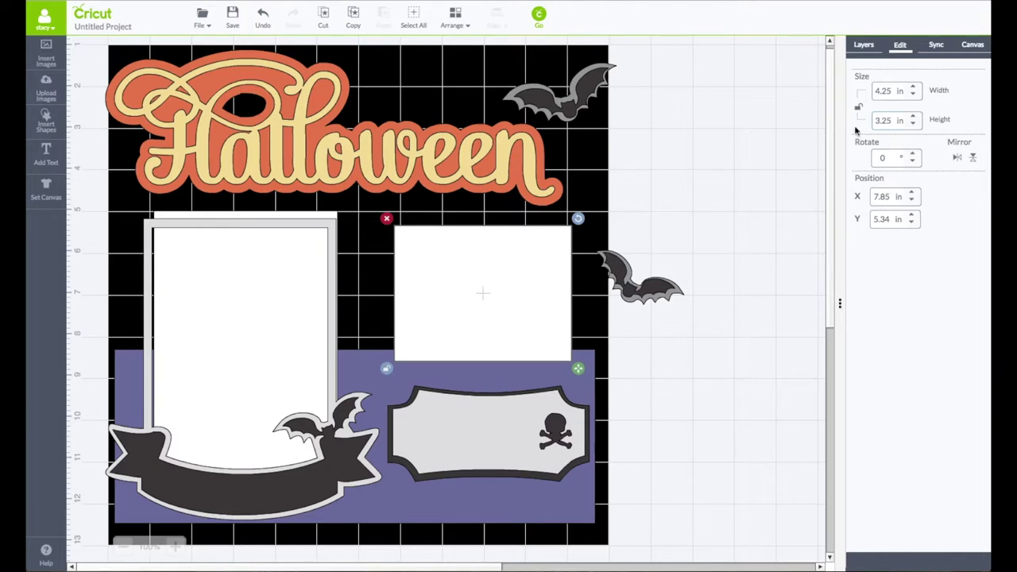
{"action": "left_click", "coordinate": [792, 402]}
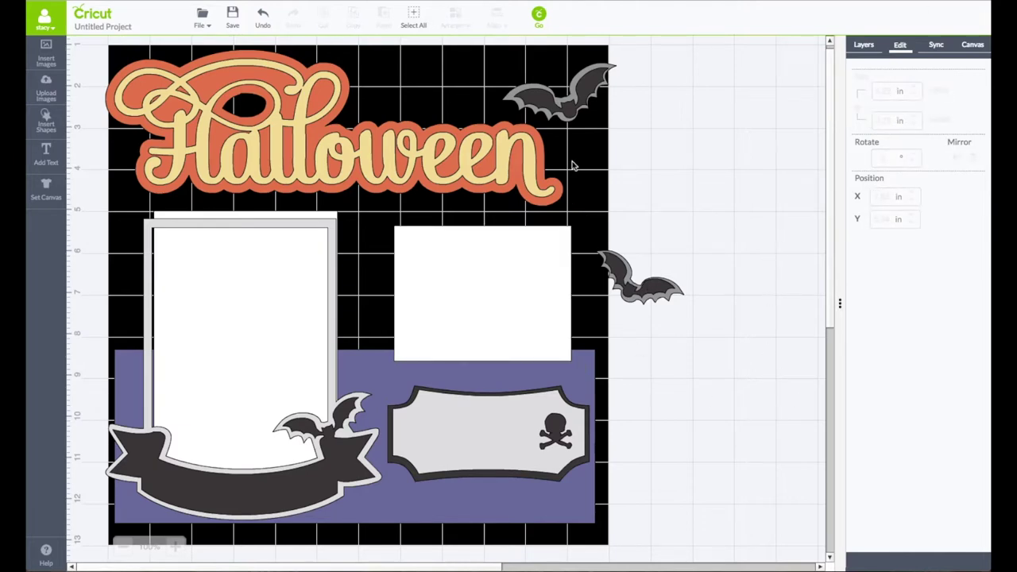
- Sync the skull plaque's face to the title's yellow and the bats' backing layers to the frame's light grey
{"action": "left_click", "coordinate": [929, 47]}
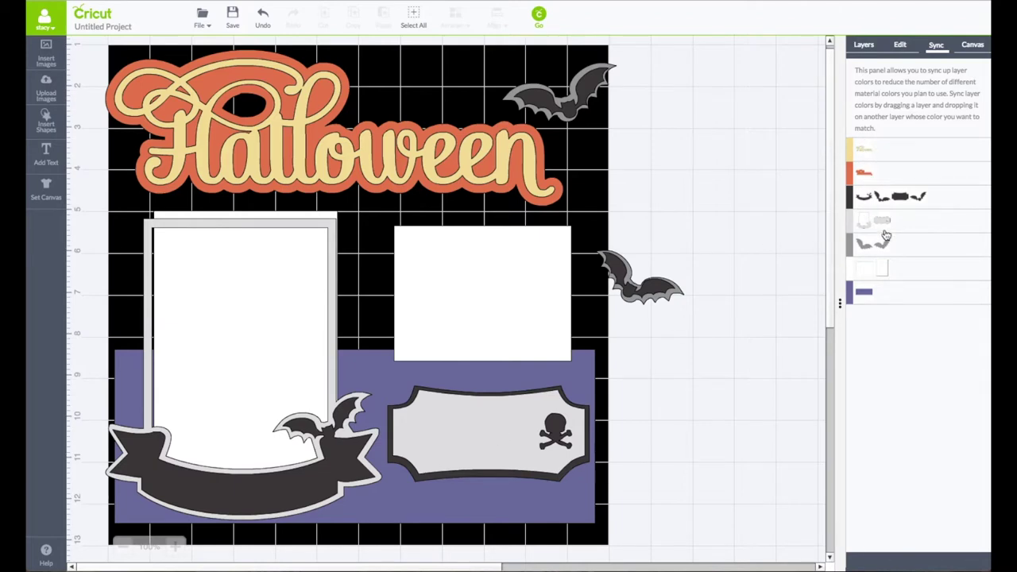
{"action": "left_click_drag", "start_coordinate": [885, 224], "coordinate": [880, 153]}
{"action": "left_click_drag", "start_coordinate": [863, 246], "coordinate": [865, 219]}
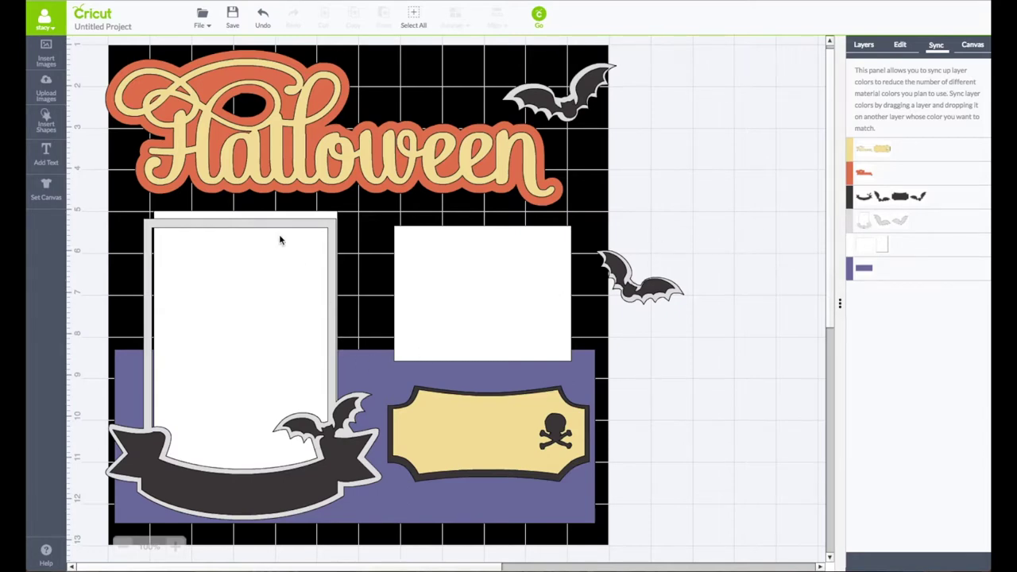
- Move the tall white photo mat off the page and resize it to 4 in wide and 6 in high with proportions unlocked
{"action": "left_click_drag", "start_coordinate": [294, 220], "coordinate": [715, 199]}
{"action": "left_click", "coordinate": [899, 45]}
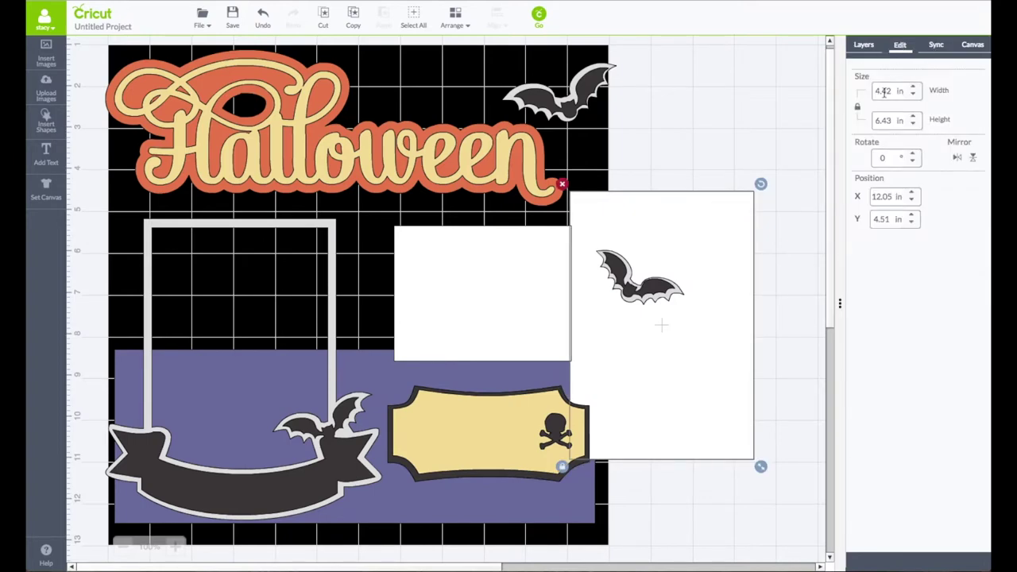
{"action": "left_click_drag", "start_coordinate": [890, 90], "coordinate": [854, 89]}
{"action": "type", "text": "4"}
{"action": "key", "text": "Return"}
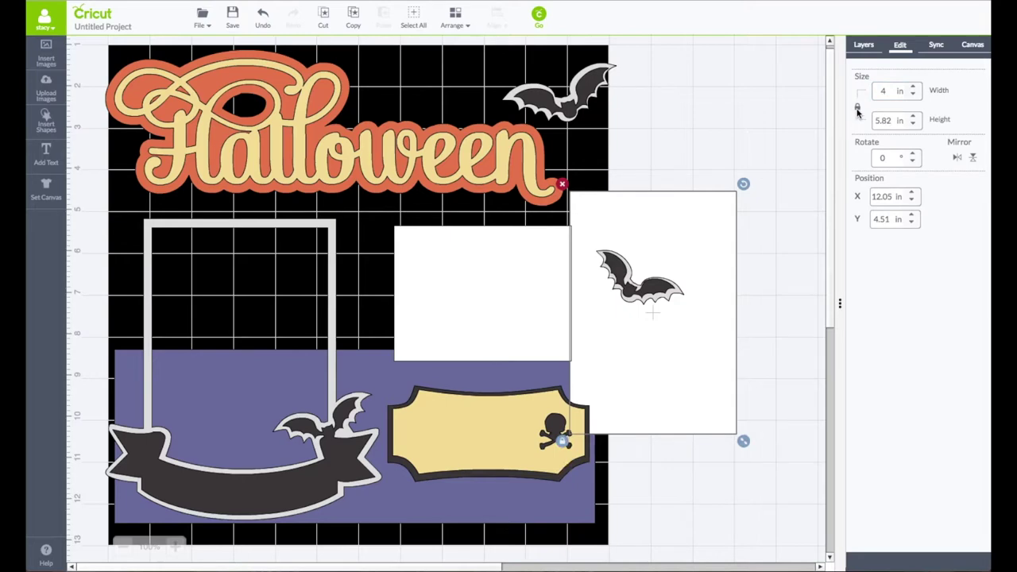
{"action": "left_click_drag", "start_coordinate": [889, 117], "coordinate": [877, 116]}
{"action": "type", "text": "6"}
{"action": "key", "text": "Return"}
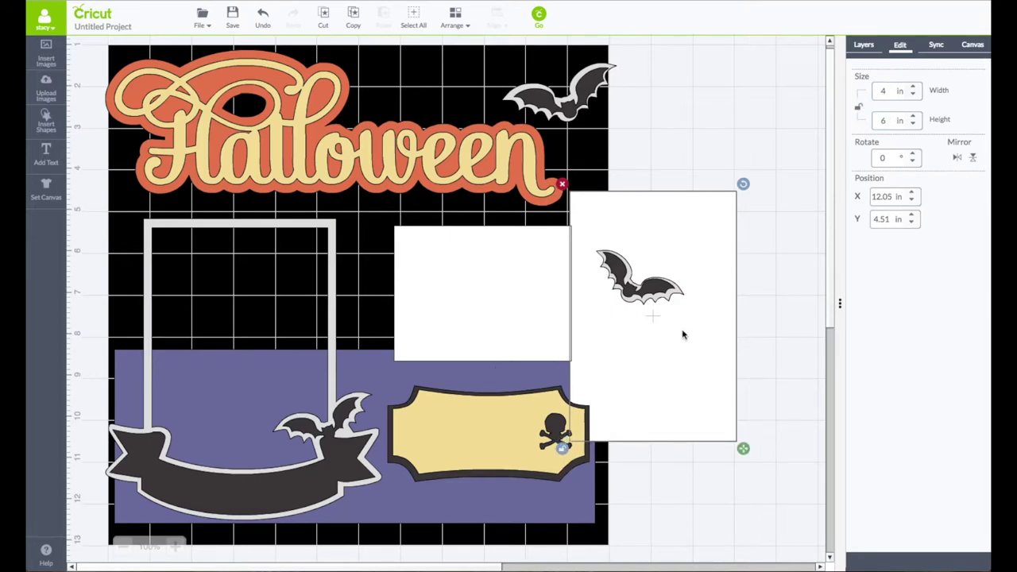
- Move the banner frame beside the page, place the 4 x 6 in mat behind it, and shrink the frame slightly
{"action": "left_click_drag", "start_coordinate": [683, 333], "coordinate": [708, 332]}
{"action": "left_click_drag", "start_coordinate": [263, 490], "coordinate": [912, 405]}
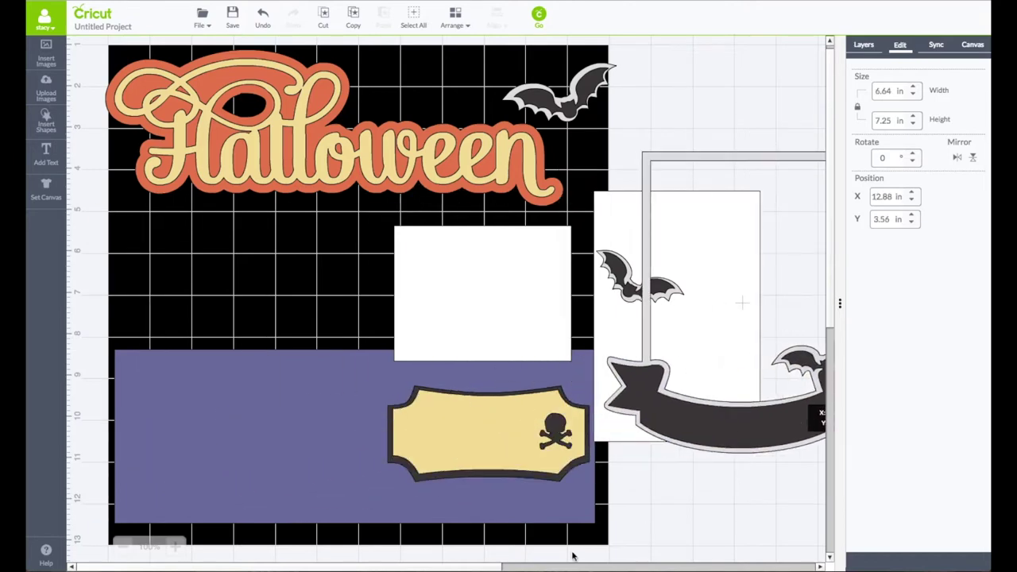
{"action": "left_click_drag", "start_coordinate": [424, 567], "coordinate": [495, 566]}
{"action": "scroll", "coordinate": [498, 532], "scroll_direction": "right", "scroll_amount": 3}
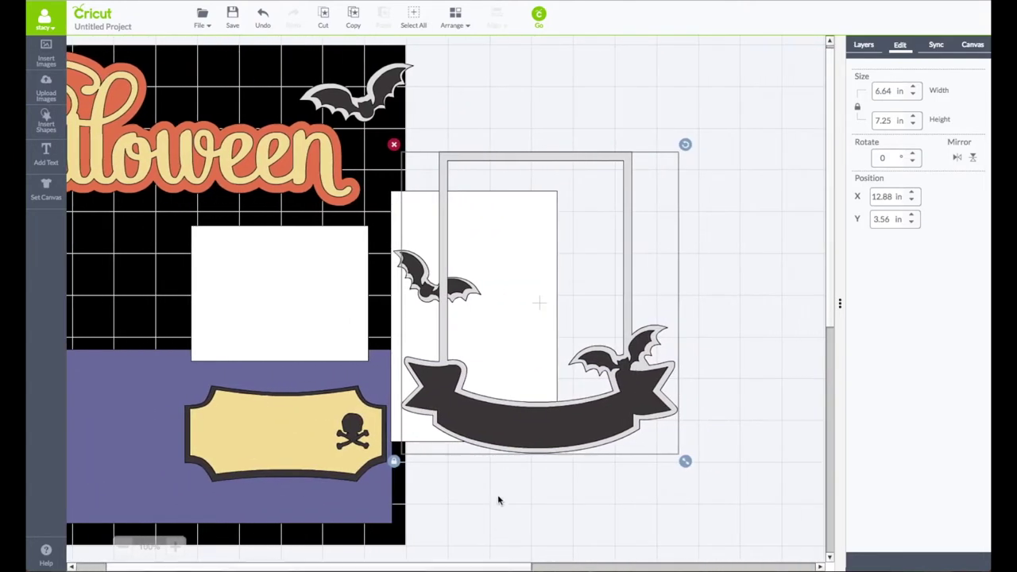
{"action": "left_click_drag", "start_coordinate": [624, 429], "coordinate": [719, 429]}
{"action": "left_click_drag", "start_coordinate": [483, 249], "coordinate": [657, 227]}
{"action": "left_click", "coordinate": [743, 374]}
{"action": "left_click_drag", "start_coordinate": [780, 462], "coordinate": [768, 448]}
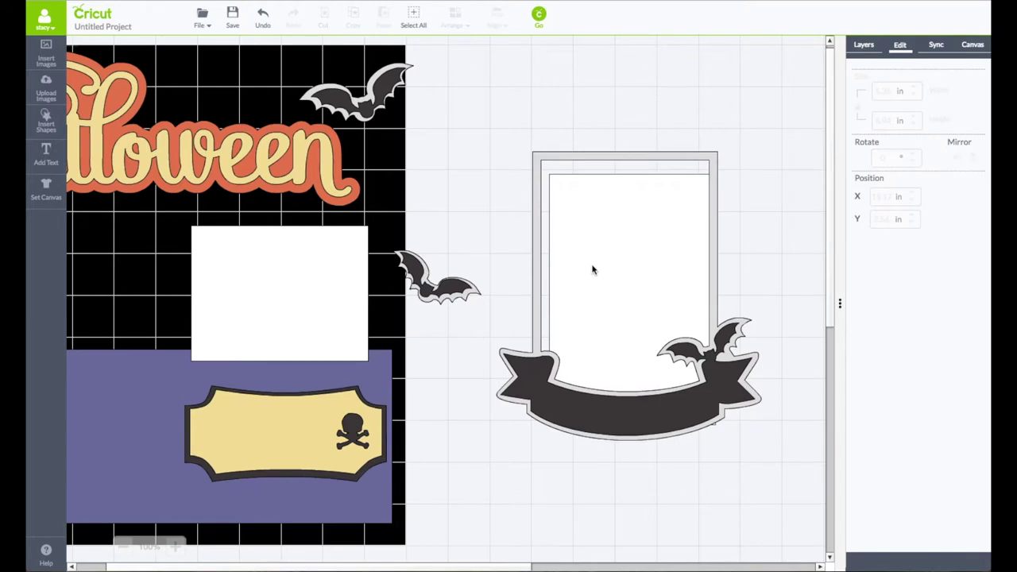
- Shrink the banner frame to about 6.21 in wide and 6.78 in high and check its fit around the tall mat
{"action": "left_click_drag", "start_coordinate": [604, 265], "coordinate": [612, 293]}
{"action": "left_click_drag", "start_coordinate": [778, 476], "coordinate": [767, 469]}
{"action": "left_click_drag", "start_coordinate": [667, 439], "coordinate": [667, 430]}
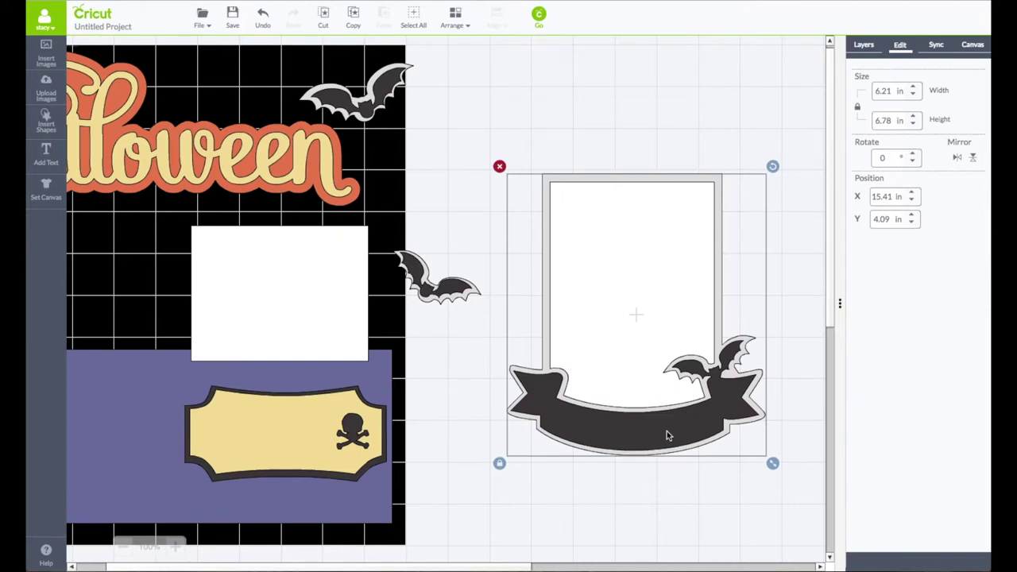
{"action": "left_click_drag", "start_coordinate": [666, 431], "coordinate": [667, 446]}
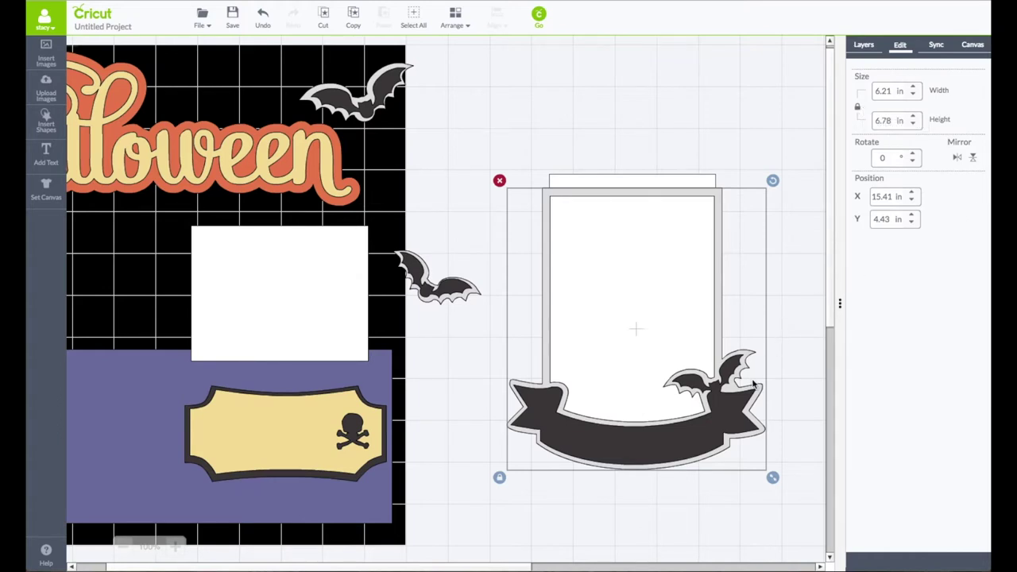
{"action": "left_click_drag", "start_coordinate": [718, 415], "coordinate": [719, 400]}
- Return the banner frame to its place on the page below the title and delete the tall white mat
{"action": "left_click_drag", "start_coordinate": [477, 563], "coordinate": [426, 549]}
{"action": "left_click_drag", "start_coordinate": [743, 407], "coordinate": [159, 455]}
{"action": "left_click_drag", "start_coordinate": [781, 248], "coordinate": [702, 211]}
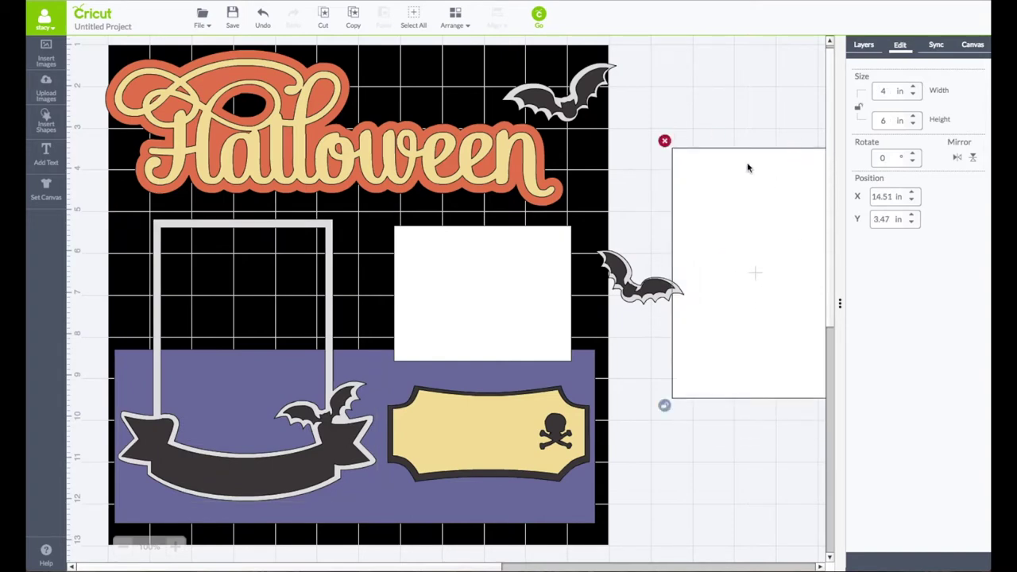
{"action": "left_click", "coordinate": [664, 142]}
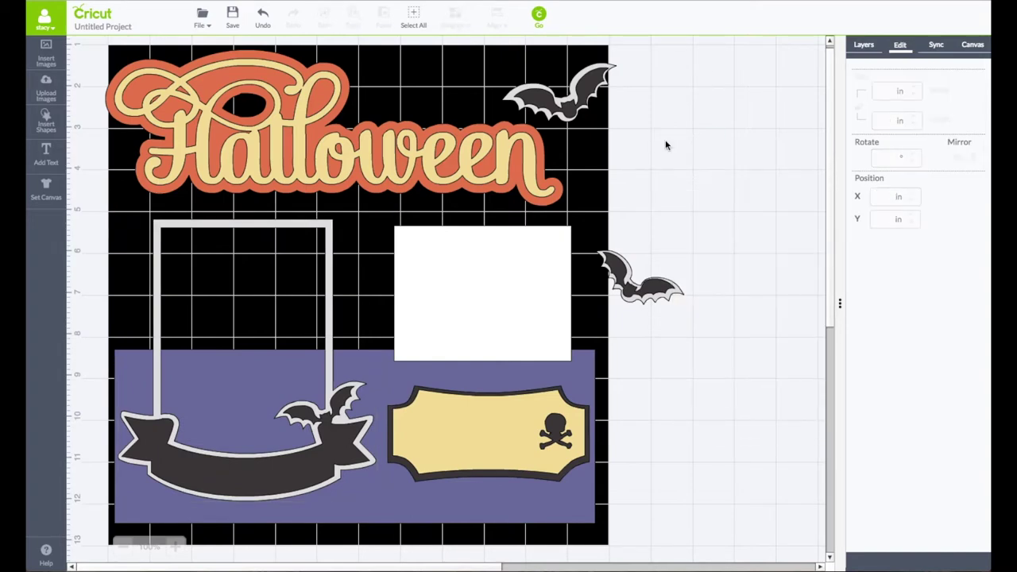
- Place the small bat at the frame's upper-left corner and nudge the large bat, Halloween title and frame into position
{"action": "left_click", "coordinate": [934, 45]}
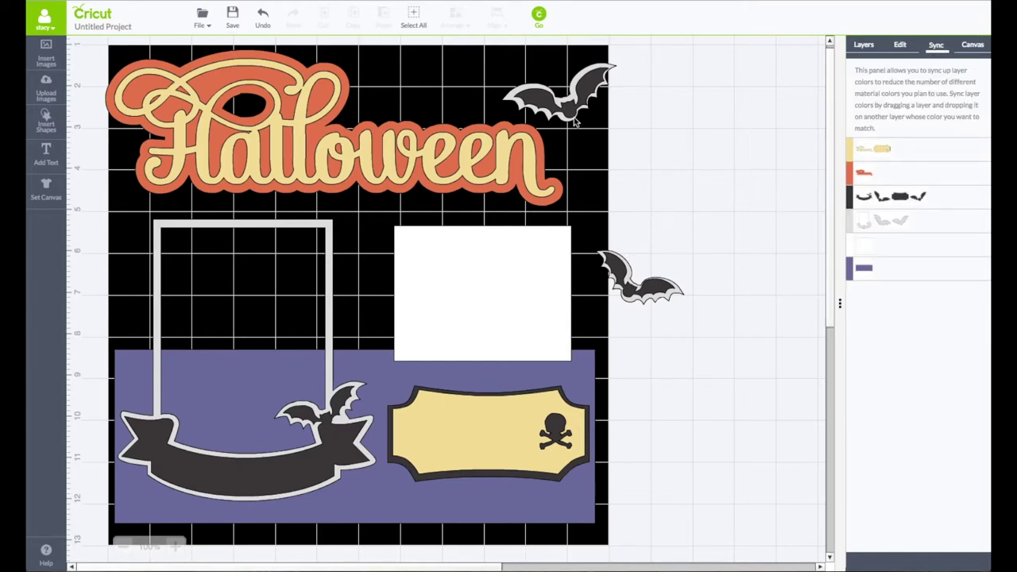
{"action": "left_click_drag", "start_coordinate": [573, 103], "coordinate": [571, 99]}
{"action": "left_click_drag", "start_coordinate": [645, 295], "coordinate": [171, 226]}
{"action": "left_click_drag", "start_coordinate": [395, 161], "coordinate": [413, 157]}
{"action": "left_click_drag", "start_coordinate": [151, 228], "coordinate": [157, 231]}
{"action": "left_click_drag", "start_coordinate": [498, 424], "coordinate": [498, 423]}
- Resize the purple panel to 11.5 in wide and 4 in high with its proportions unlocked
{"action": "left_click", "coordinate": [583, 368]}
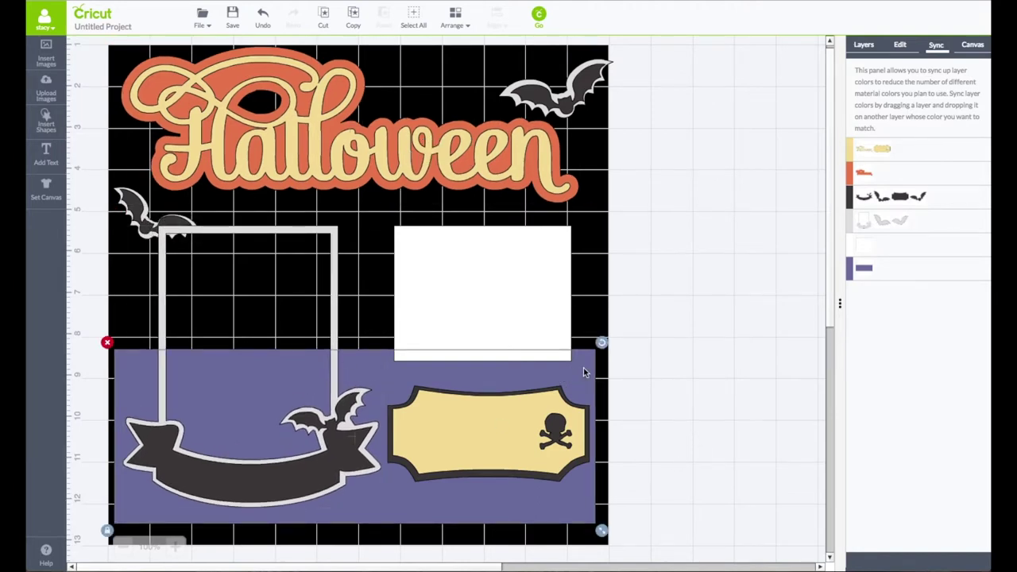
{"action": "left_click", "coordinate": [901, 46]}
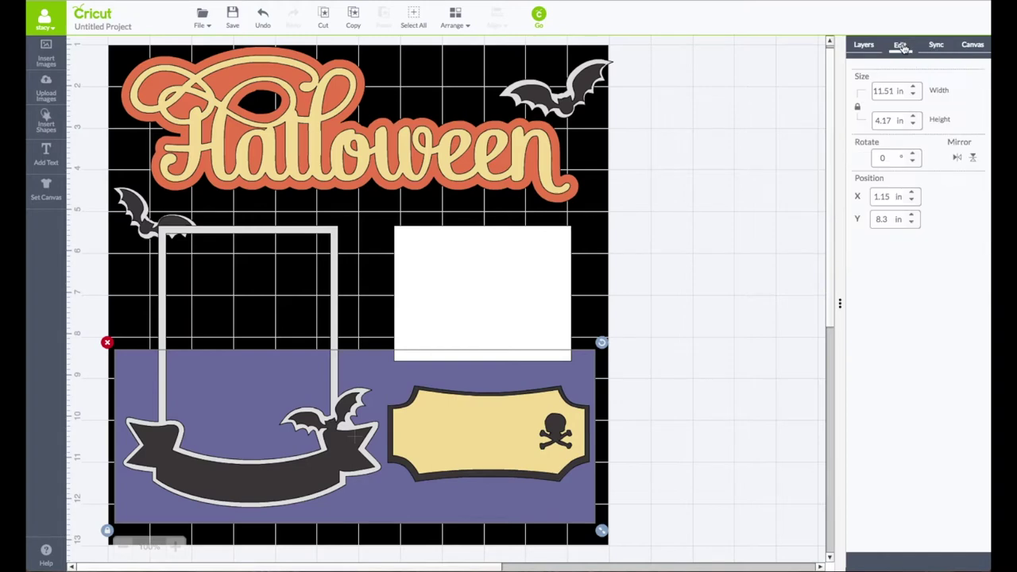
{"action": "left_click", "coordinate": [857, 108]}
{"action": "double_click", "coordinate": [894, 120]}
{"action": "type", "text": "4"}
{"action": "key", "text": "Return"}
{"action": "left_click_drag", "start_coordinate": [894, 89], "coordinate": [859, 89]}
{"action": "type", "text": "11.5"}
{"action": "left_click", "coordinate": [730, 330]}
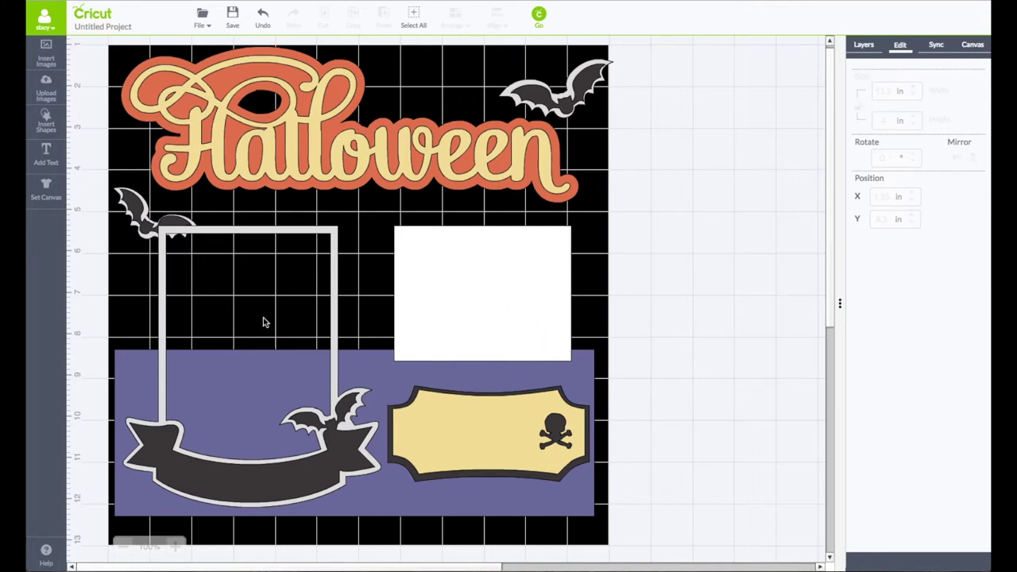
- Delete the wide white photo mat and the purple panel from the page
{"action": "left_click", "coordinate": [495, 318]}
{"action": "left_click", "coordinate": [389, 224]}
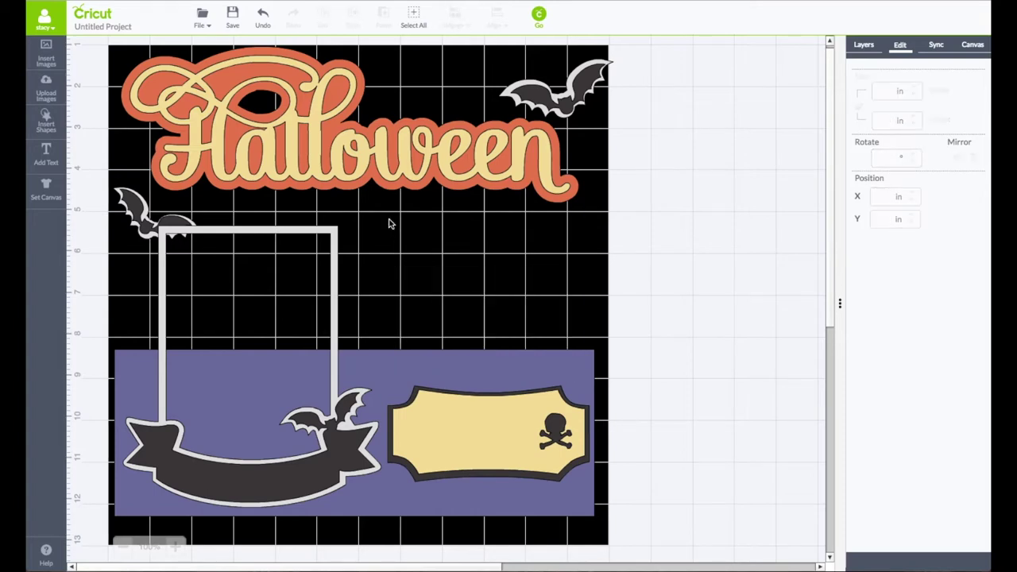
{"action": "left_click", "coordinate": [453, 356]}
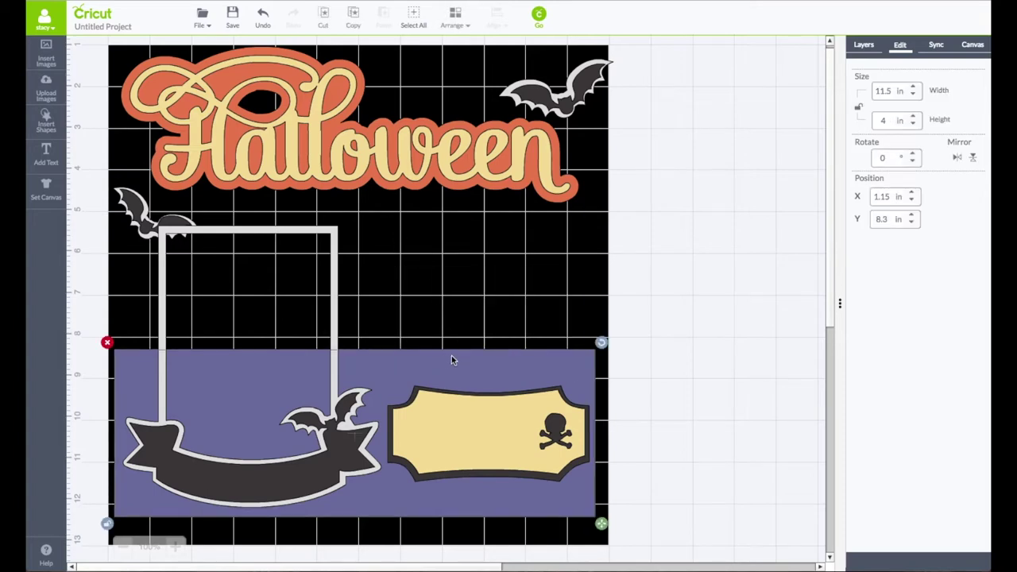
{"action": "left_click", "coordinate": [107, 343]}
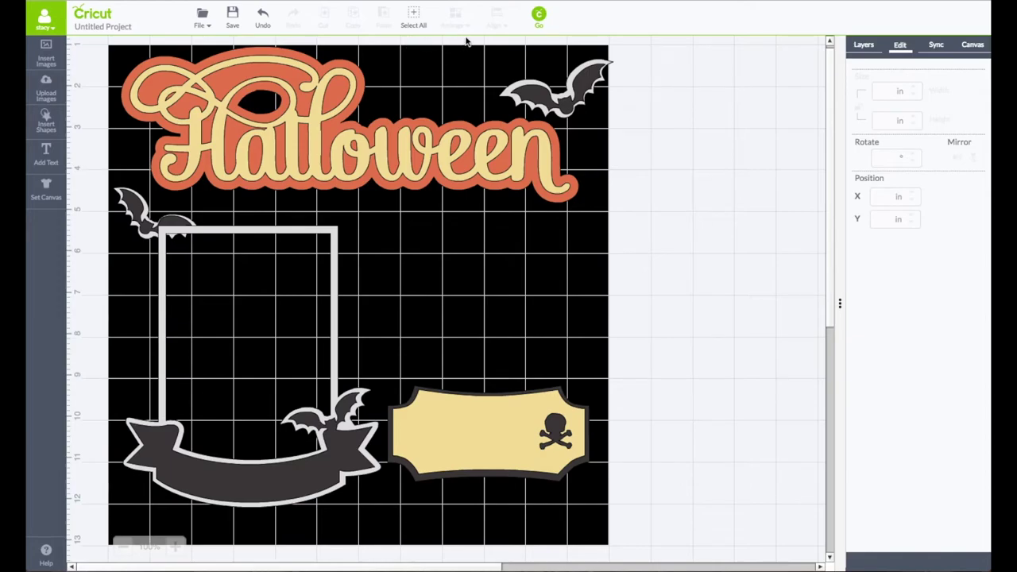
- Open the cut preview, move the black plaque below the bats, and nest the two grey bats inside the frame
{"action": "left_click", "coordinate": [538, 14]}
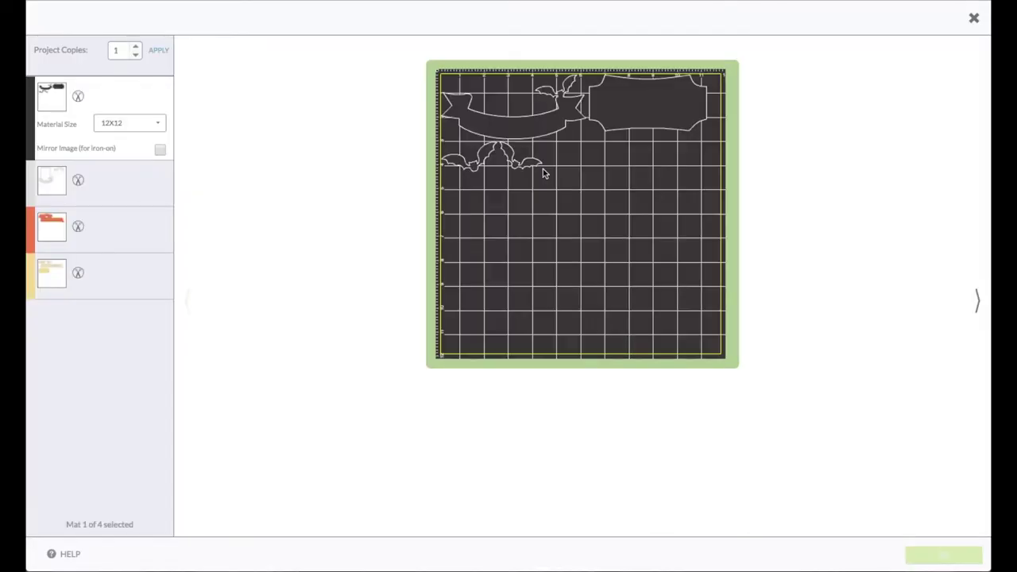
{"action": "left_click_drag", "start_coordinate": [624, 122], "coordinate": [478, 225]}
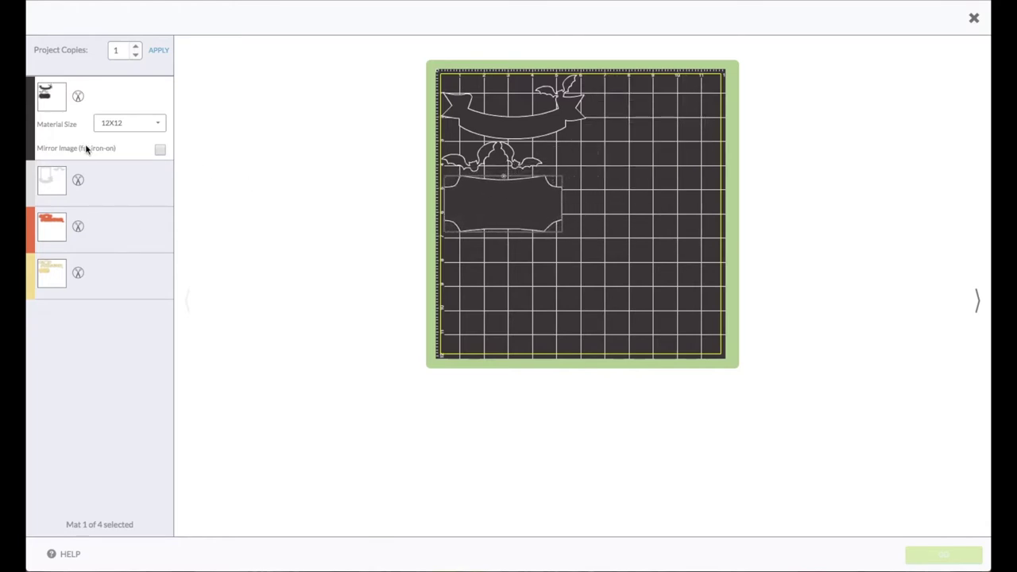
{"action": "left_click", "coordinate": [114, 182]}
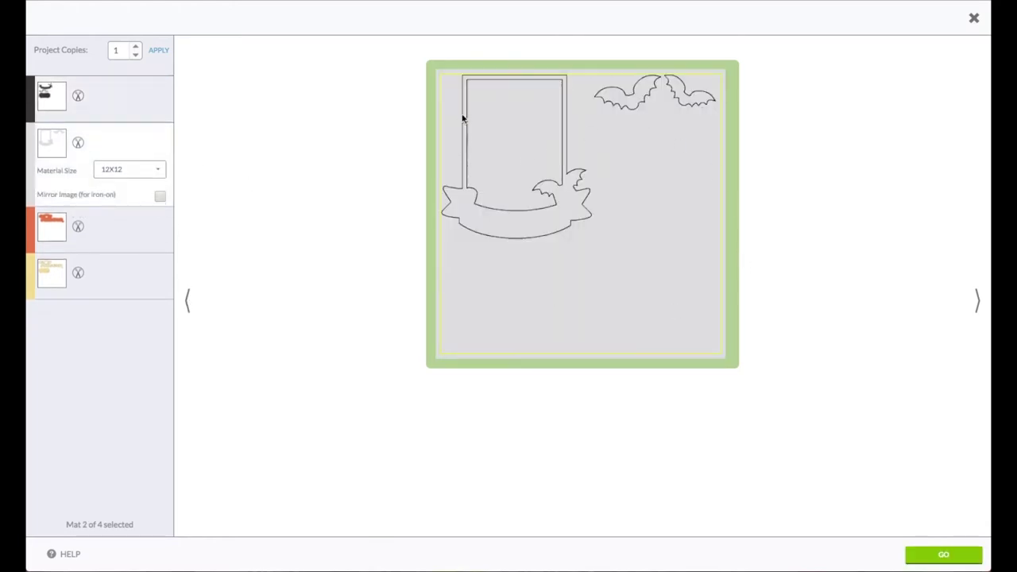
{"action": "left_click_drag", "start_coordinate": [636, 98], "coordinate": [525, 112]}
{"action": "left_click_drag", "start_coordinate": [707, 115], "coordinate": [522, 167]}
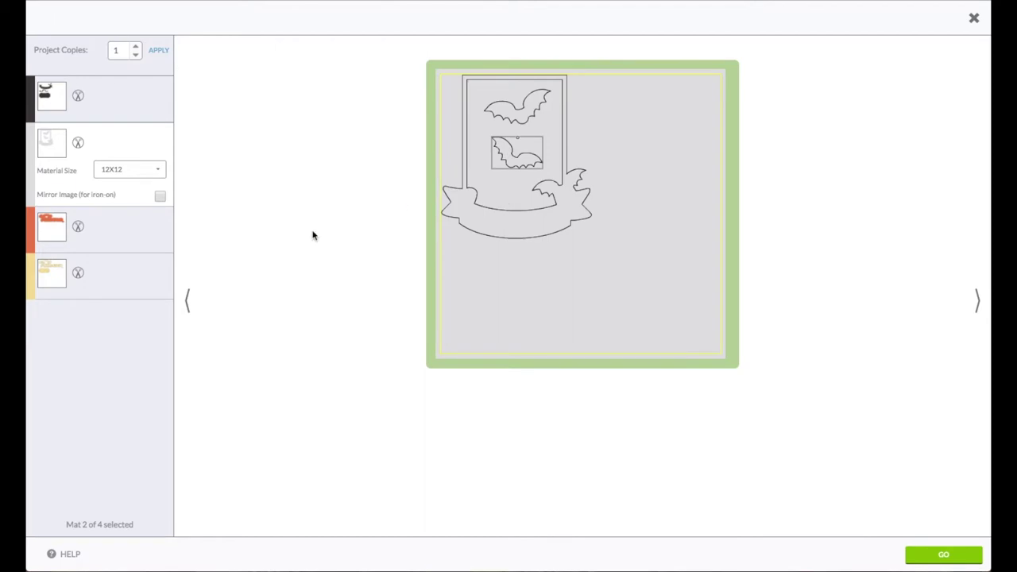
- Review the orange and yellow mats and proceed to cutting with the yellow mat selected
{"action": "left_click", "coordinate": [148, 230]}
{"action": "left_click", "coordinate": [143, 276]}
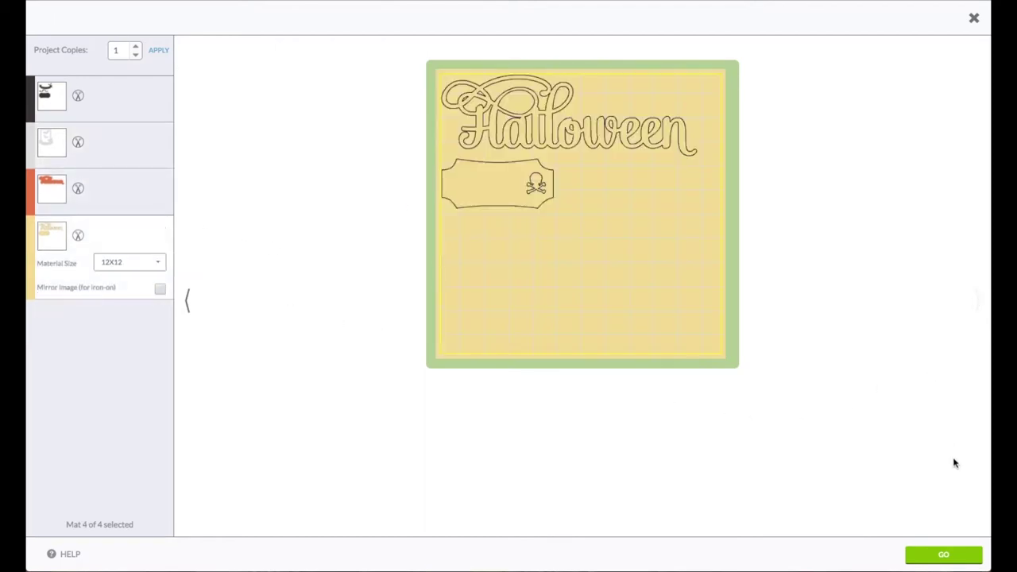
{"action": "left_click", "coordinate": [953, 553]}
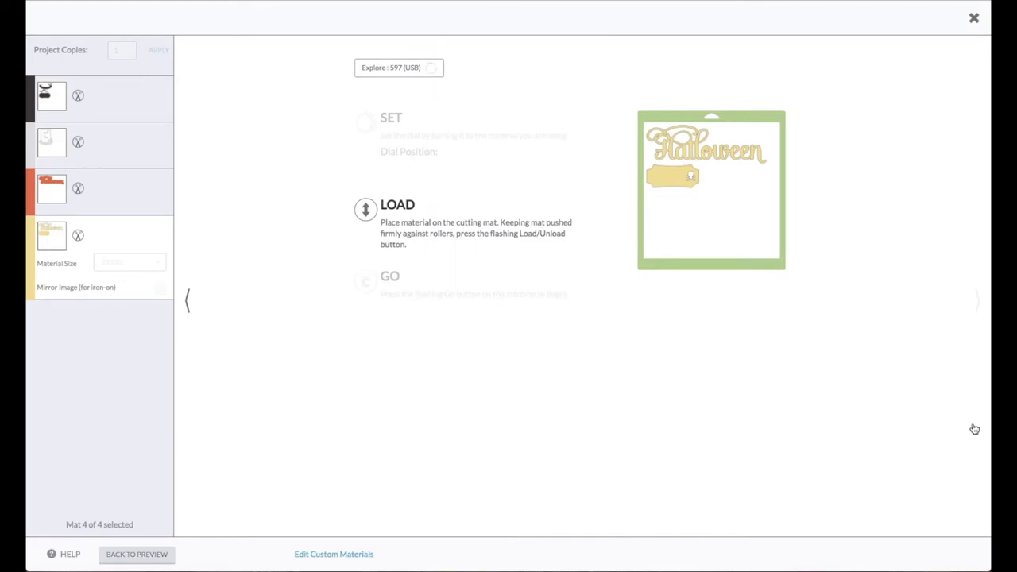